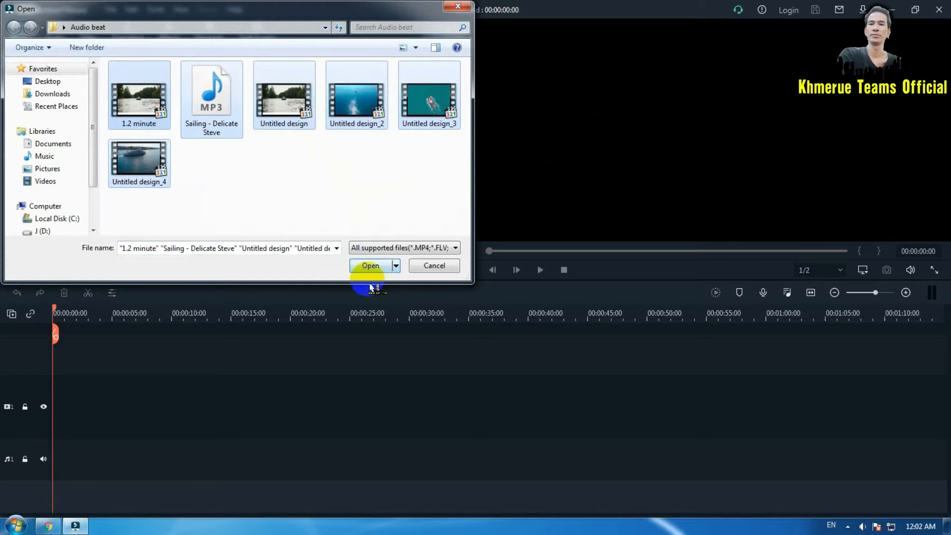
Import the six selected video and audio files from the Audio beat folder into the project media.
click(371, 266)
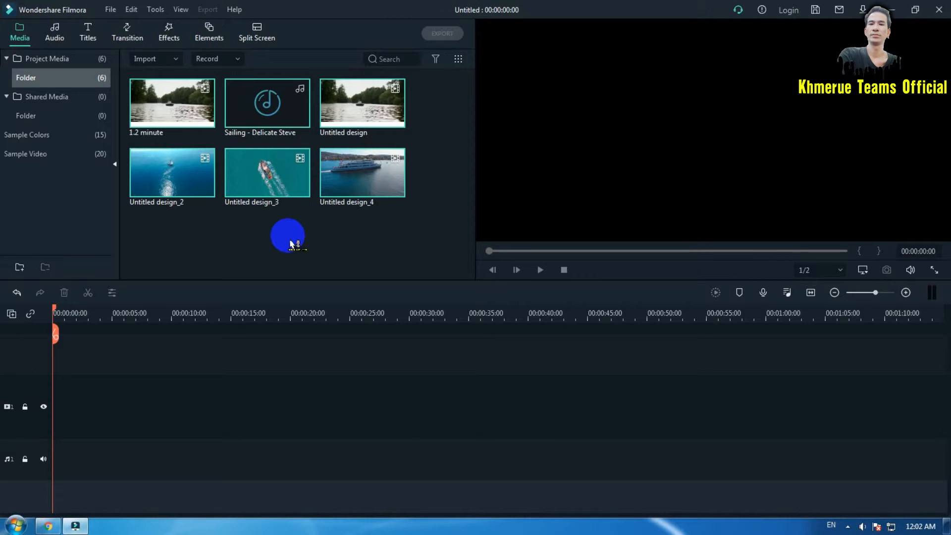
mouse_move(270, 103)
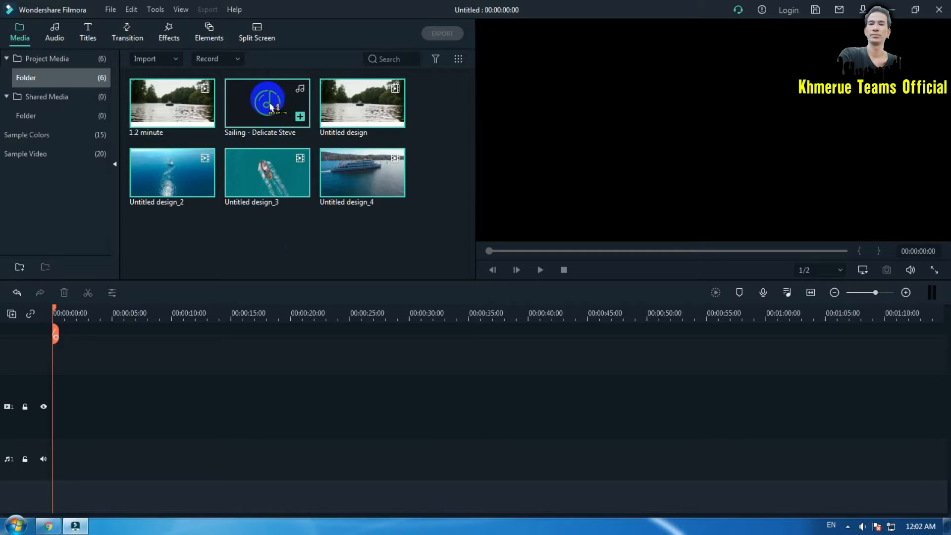
right_click(270, 103)
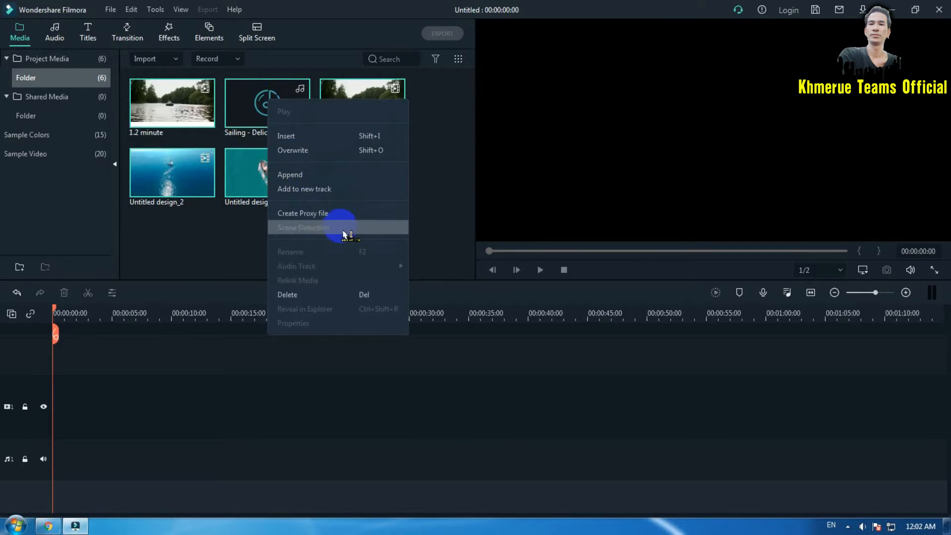
click(240, 261)
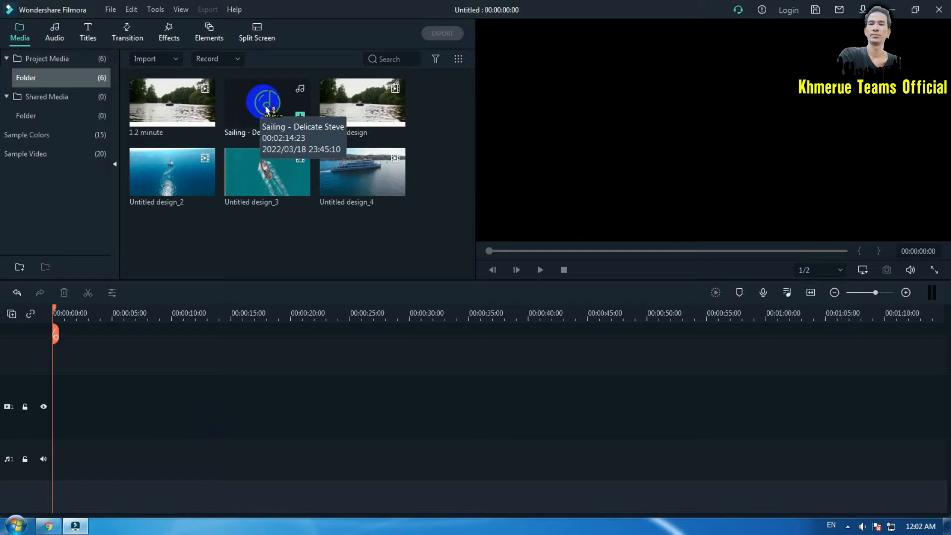
Add Sailing - Delicate Steve to the timeline and run Beat Detection on its file in the media library.
click(300, 117)
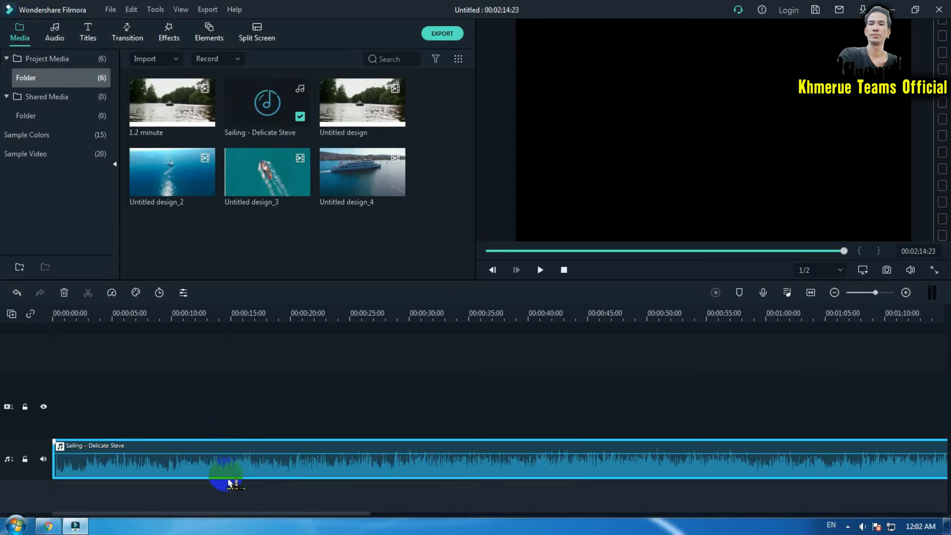
right_click(267, 105)
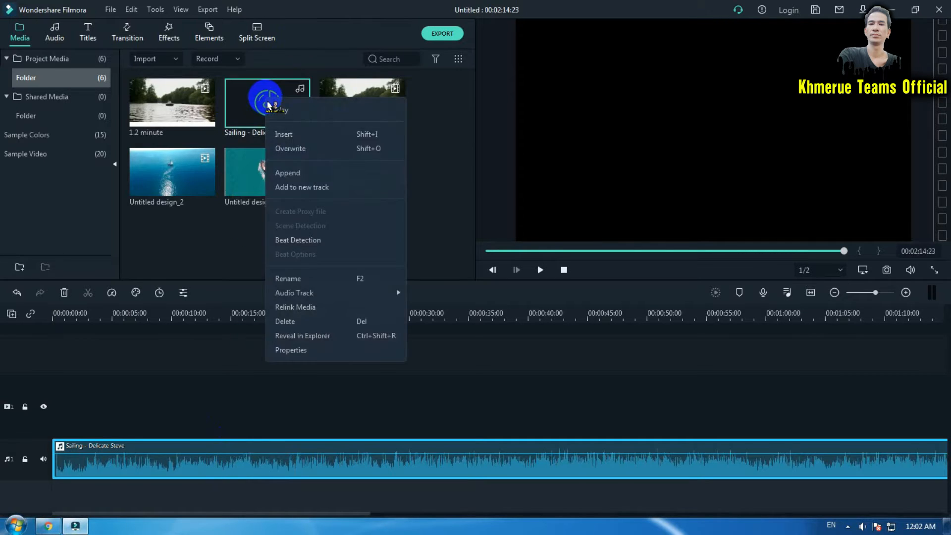
click(310, 241)
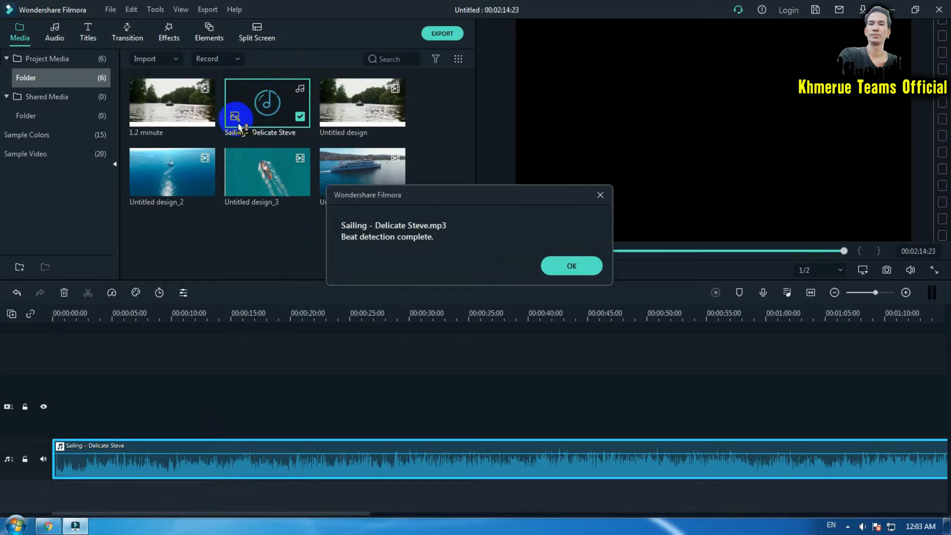
click(575, 266)
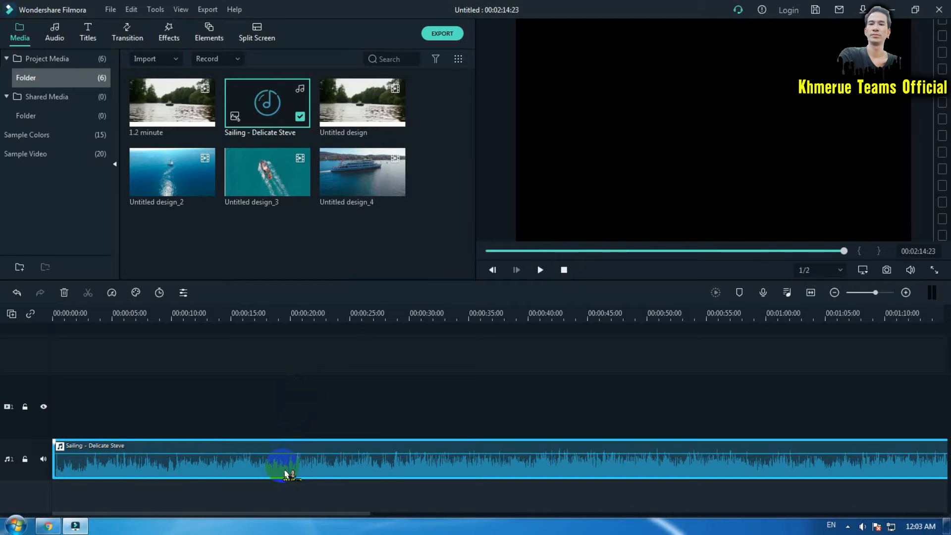
Delete the music clip from the timeline and place Sailing - Delicate Steve again at the start of audio track 1.
key(Delete)
drag(261, 100, 57, 450)
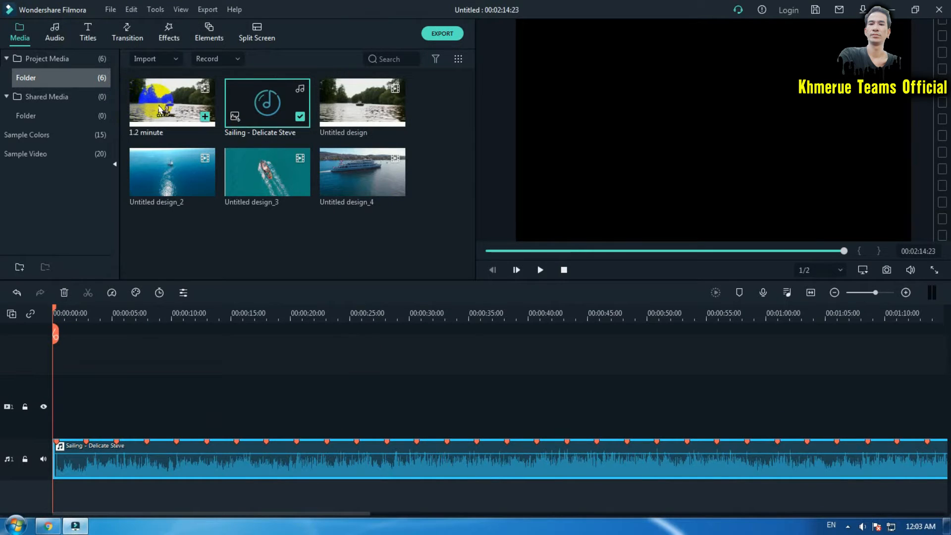
Place the 1.2 minute clip near the start of video track 1, keeping the 1920 x 1080 25fps project settings.
drag(159, 110, 58, 407)
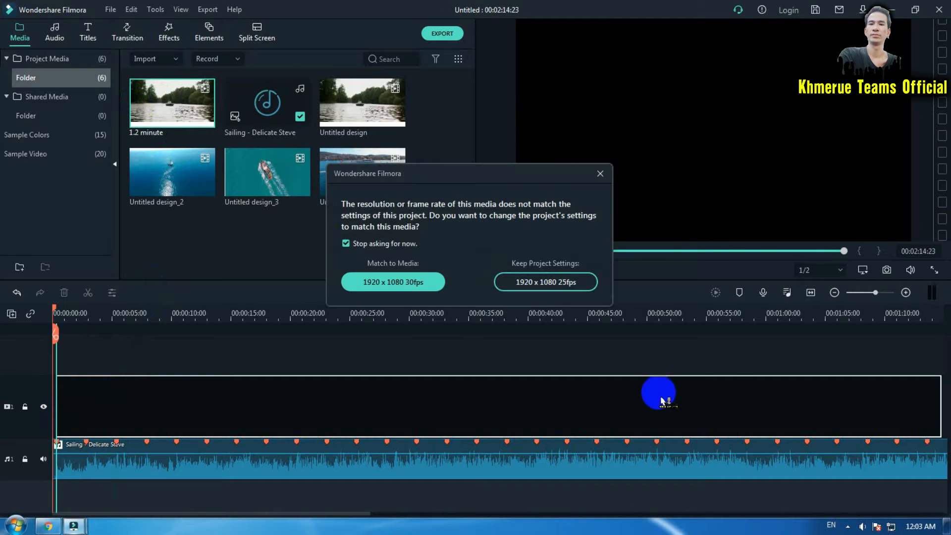
click(543, 283)
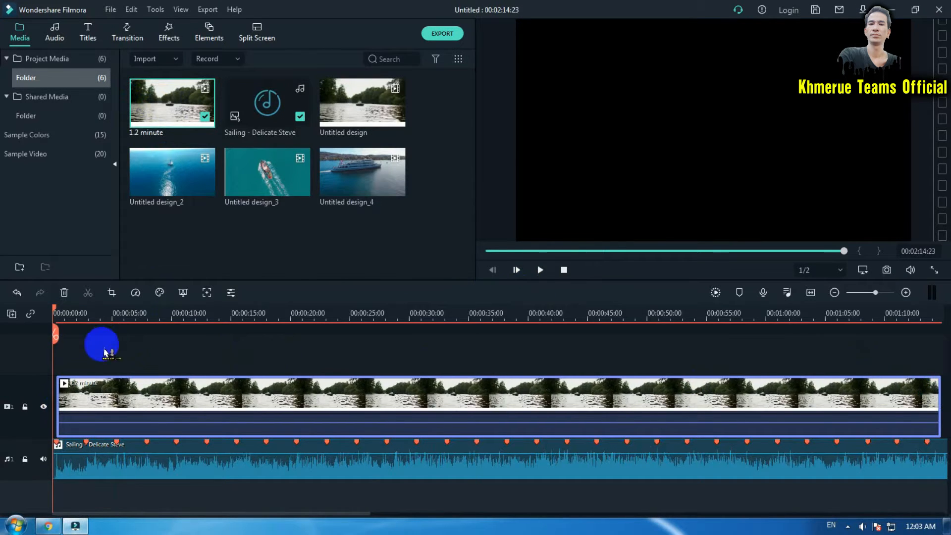
Split the 1.2 minute clip at the second beat marker, 00:00:02:22, and delete the part after the cut.
click(89, 314)
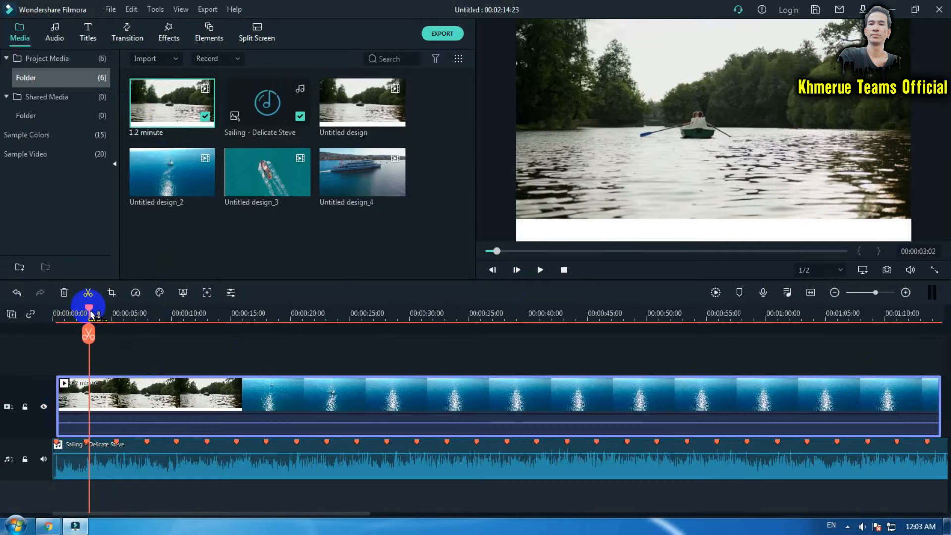
drag(90, 314, 87, 314)
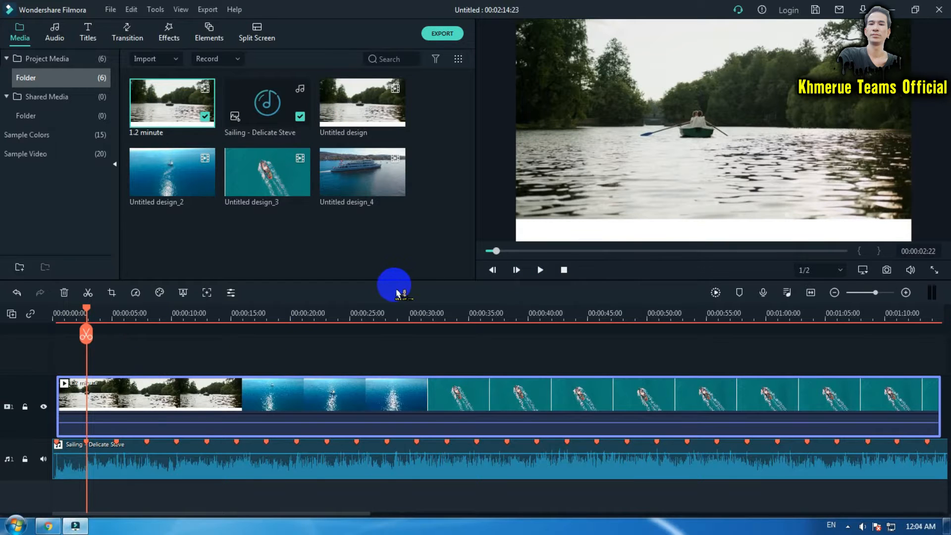
click(87, 334)
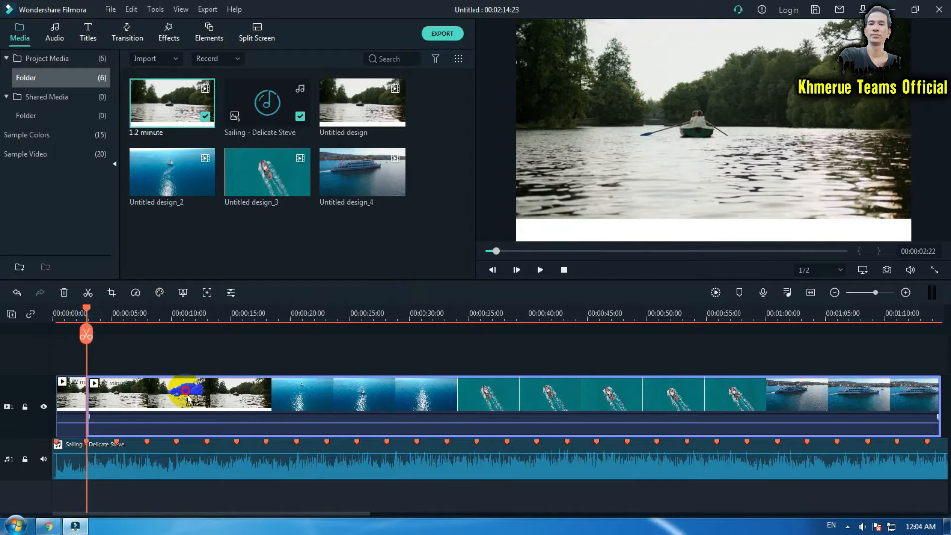
key(Delete)
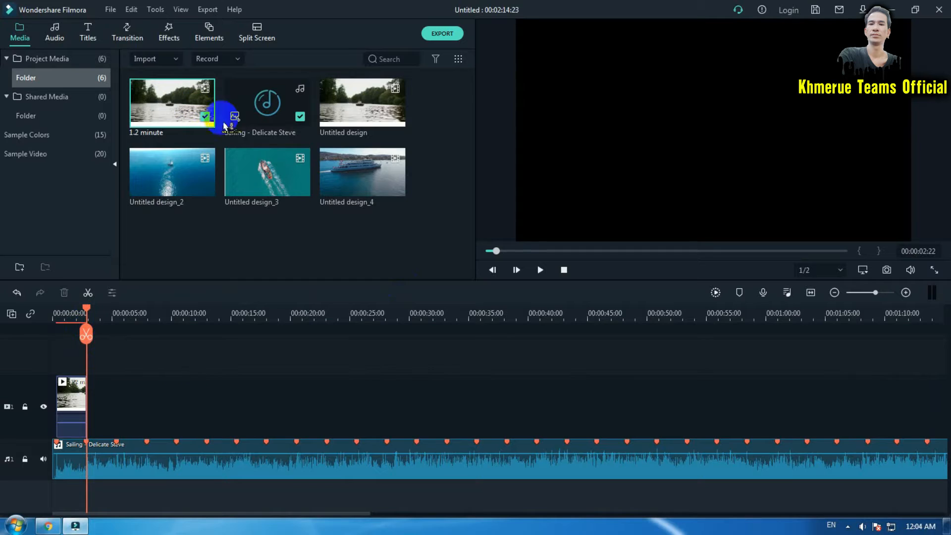
Add Untitled design_2 after the first video clip and cut it off at the next beat marker, 00:00:05:12.
click(162, 169)
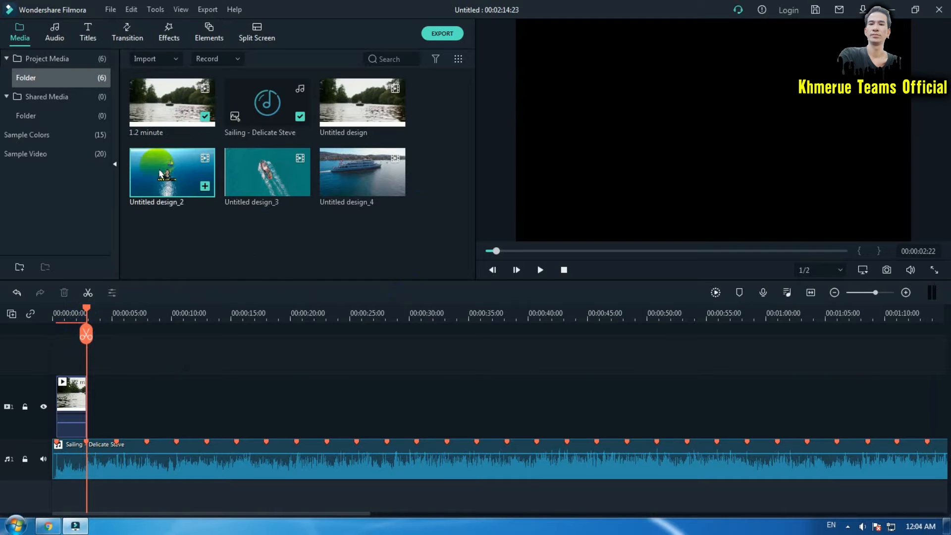
drag(163, 172, 90, 399)
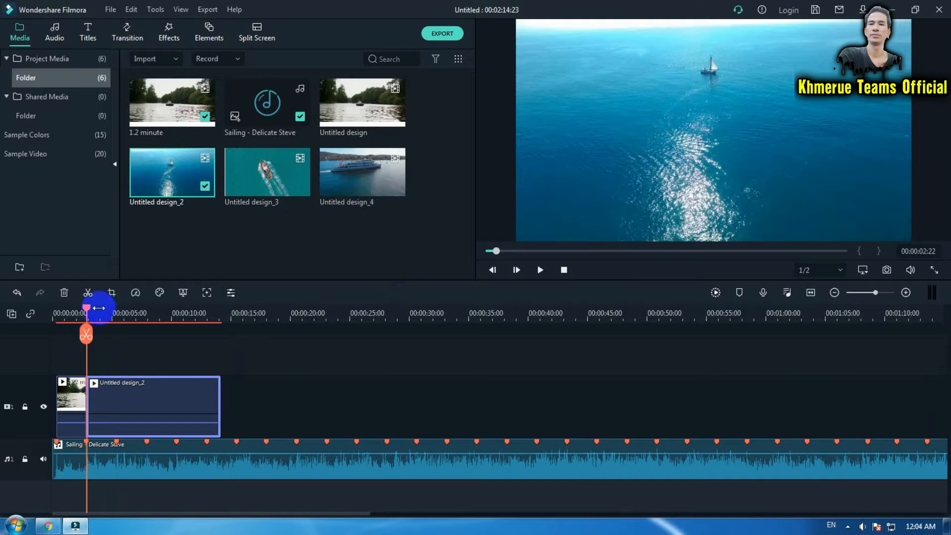
drag(88, 311, 121, 317)
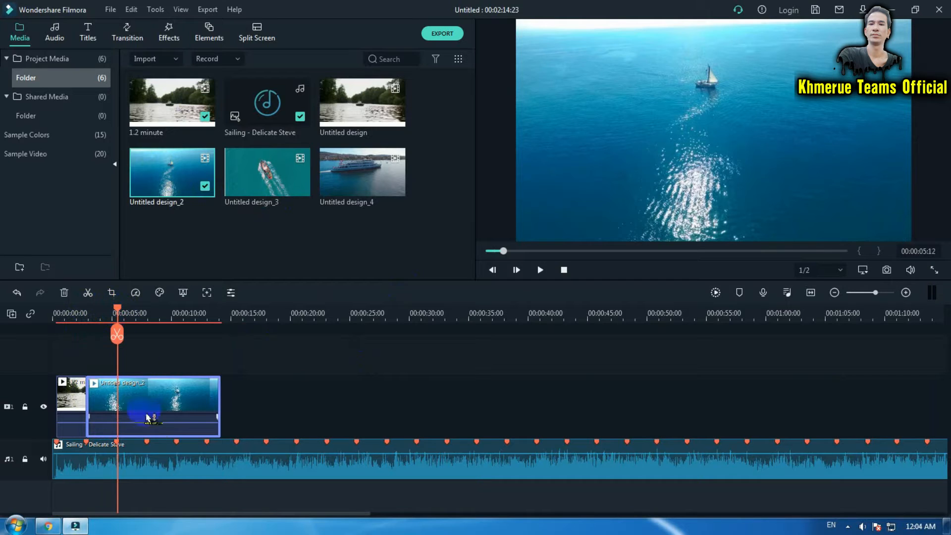
click(117, 335)
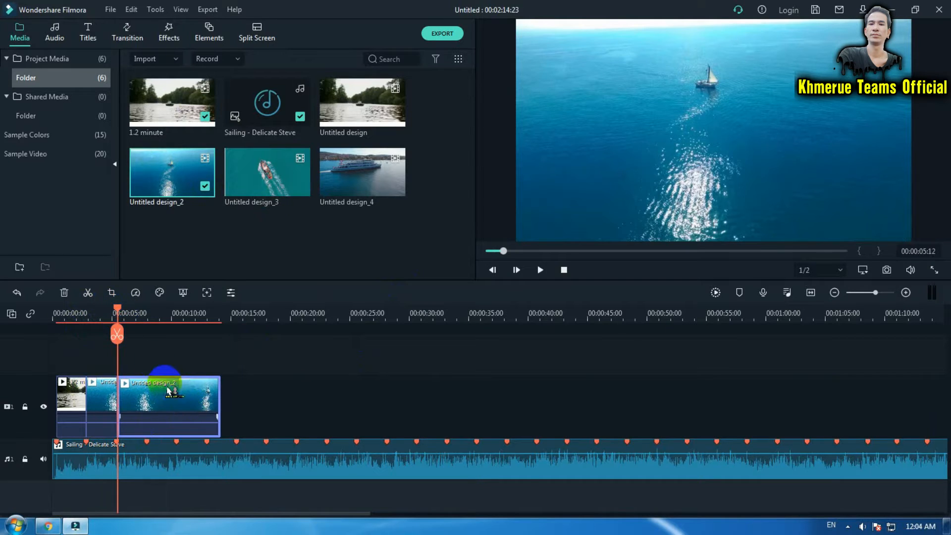
key(Delete)
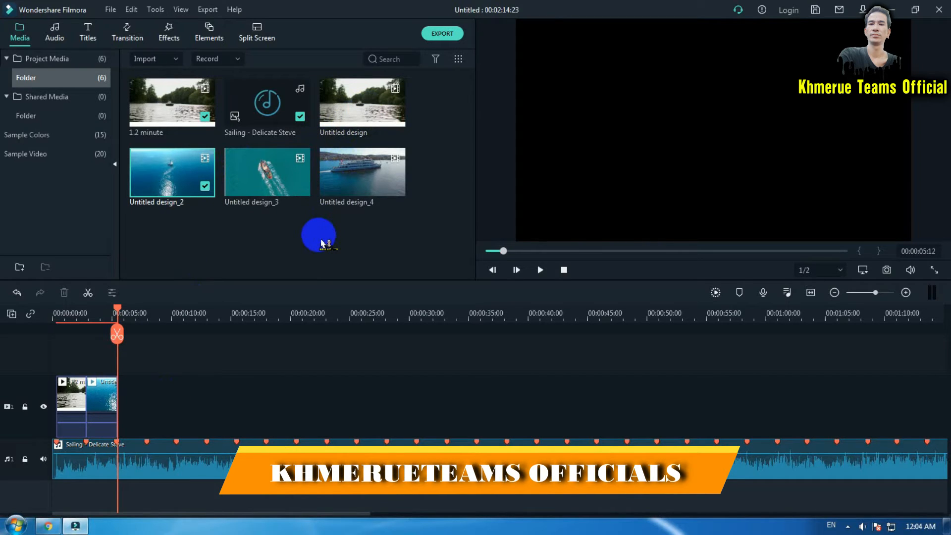
Add Untitled design_3 after Untitled design_2 and cut it off at the next beat marker, 00:00:07:23.
drag(267, 168, 124, 399)
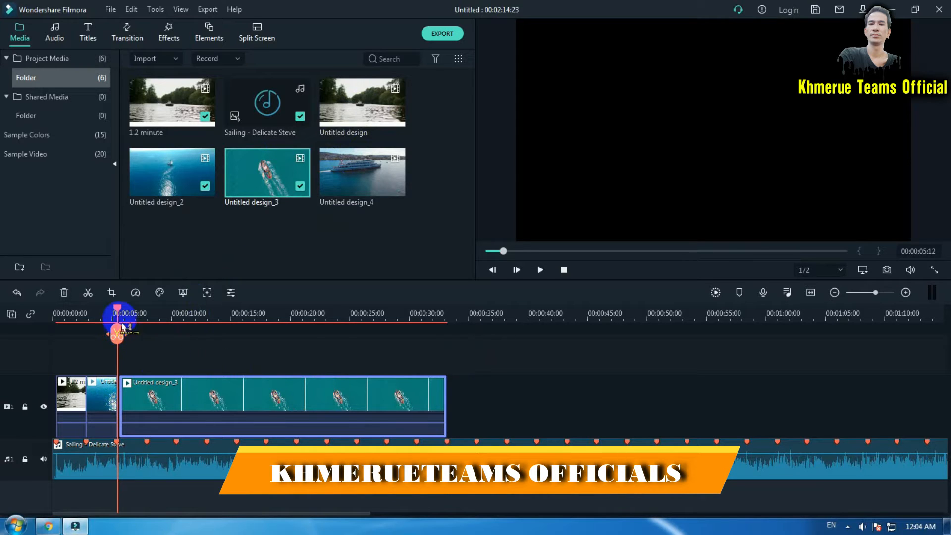
drag(119, 311, 149, 328)
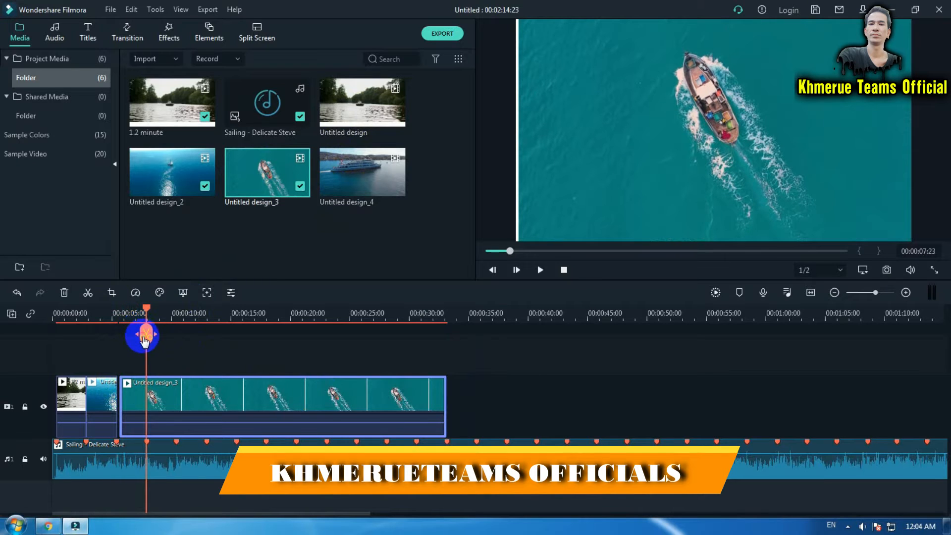
click(146, 334)
key(Delete)
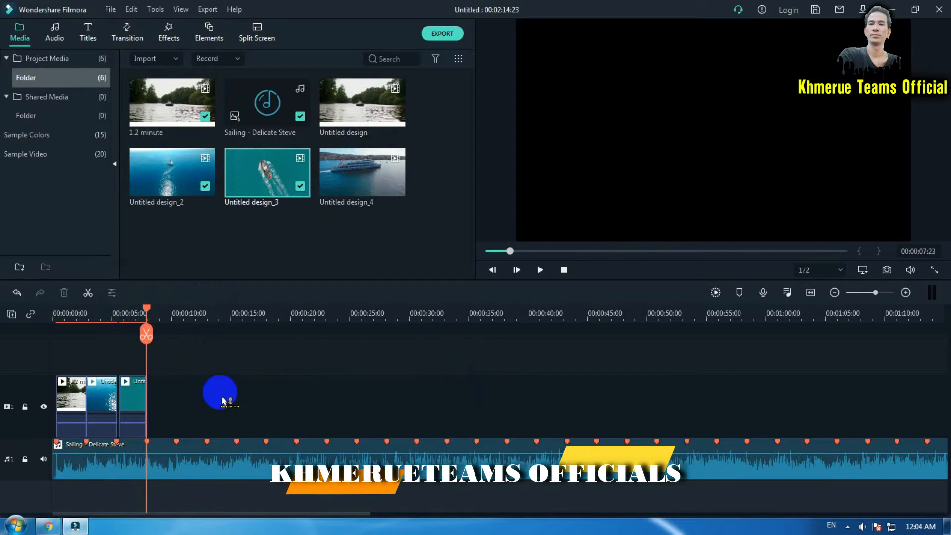
Add Untitled design_4 after Untitled design_3 and cut it off at the next beat marker, 00:00:10:12.
click(358, 176)
drag(360, 183, 149, 401)
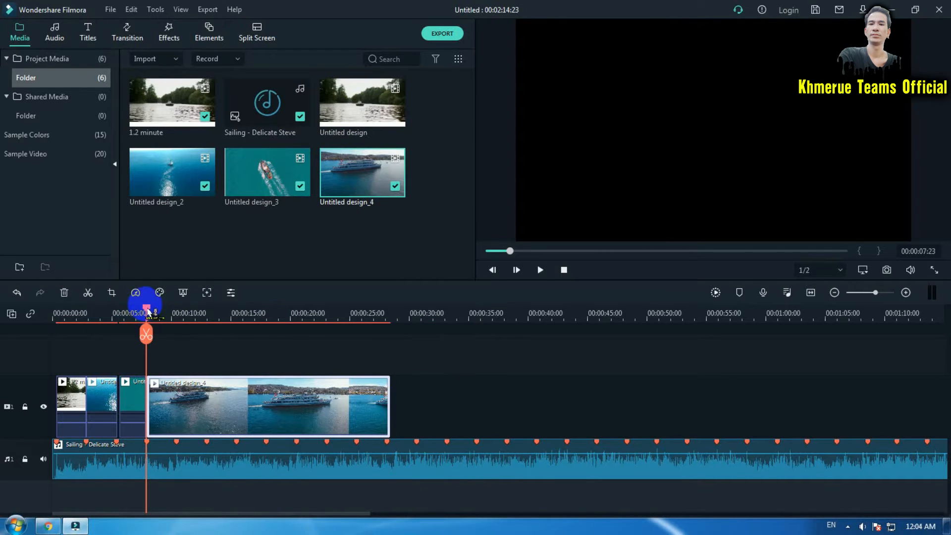
drag(147, 313, 177, 313)
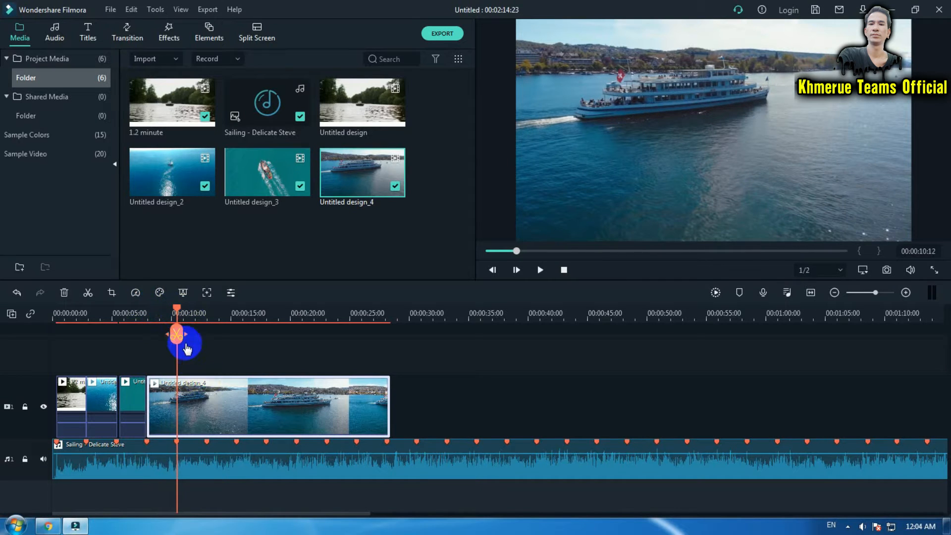
click(176, 334)
key(Delete)
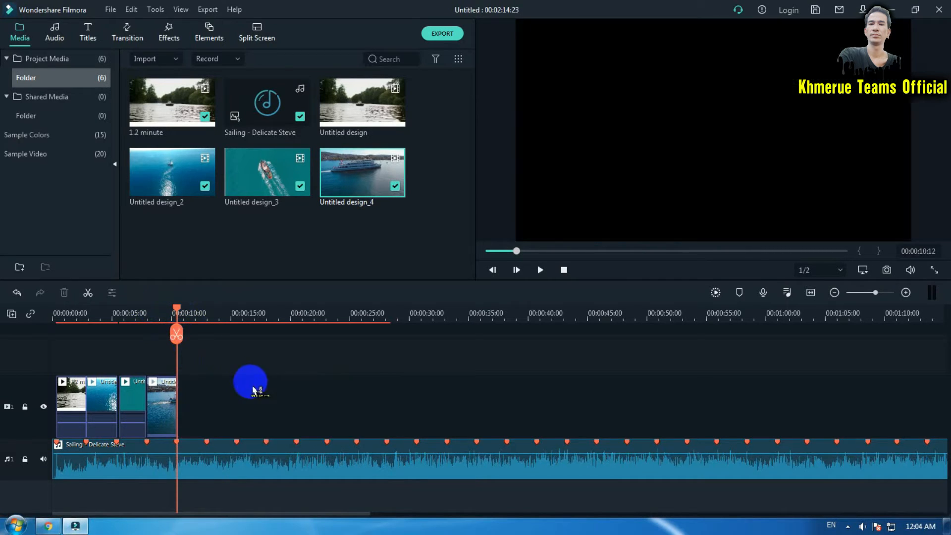
Add the Untitled design clip after Untitled design_4 and cut it off at the next beat marker, 00:00:13:01.
drag(366, 101, 190, 393)
drag(184, 312, 210, 323)
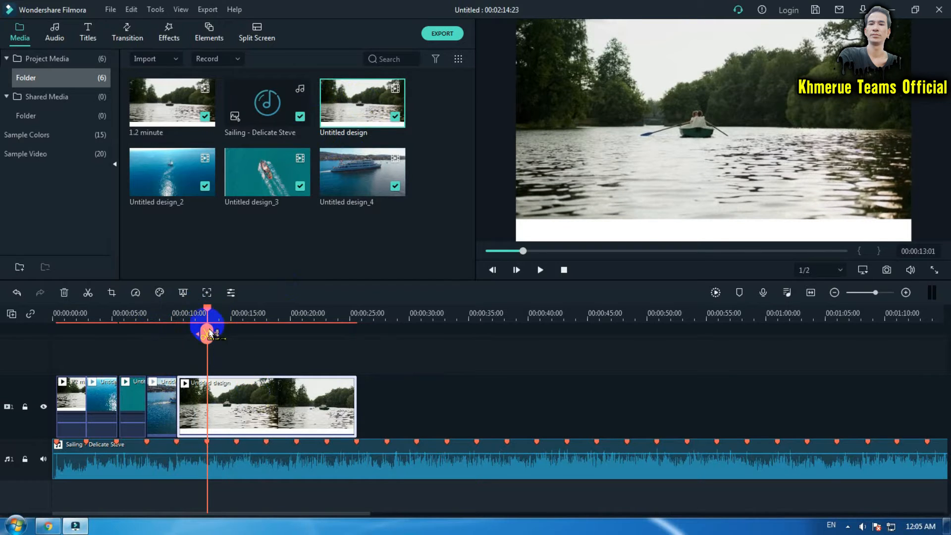
click(211, 337)
click(281, 392)
key(Delete)
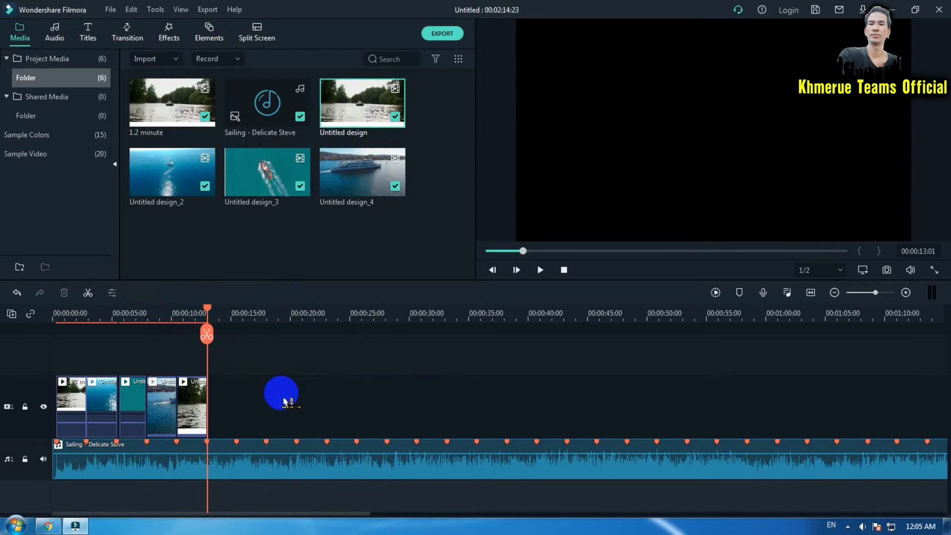
Split the music clip at 00:00:13:01, where the last video clip ends, and delete the remaining music.
click(262, 463)
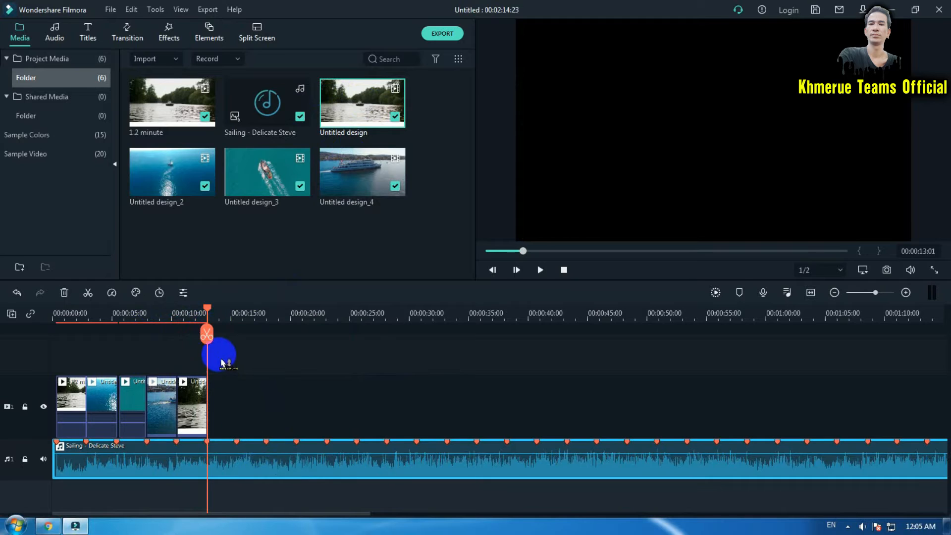
click(208, 337)
click(287, 474)
key(Delete)
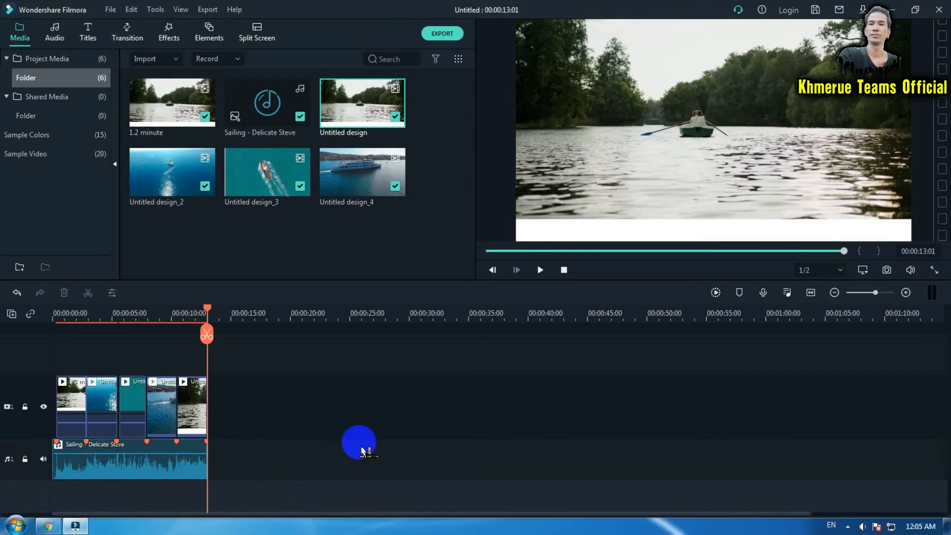
Move the 1.2 minute clip to the very start of the timeline and extend its end to meet Untitled design_2.
key(space)
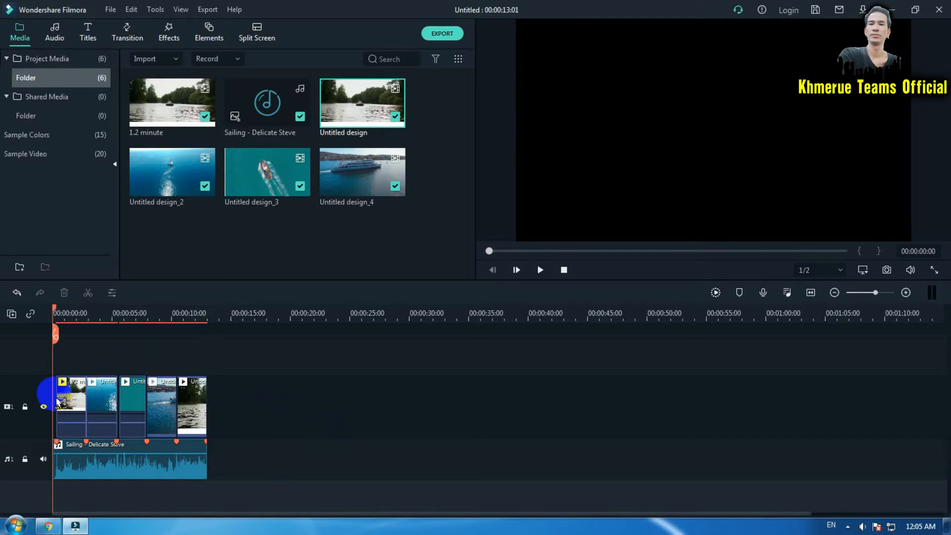
click(65, 407)
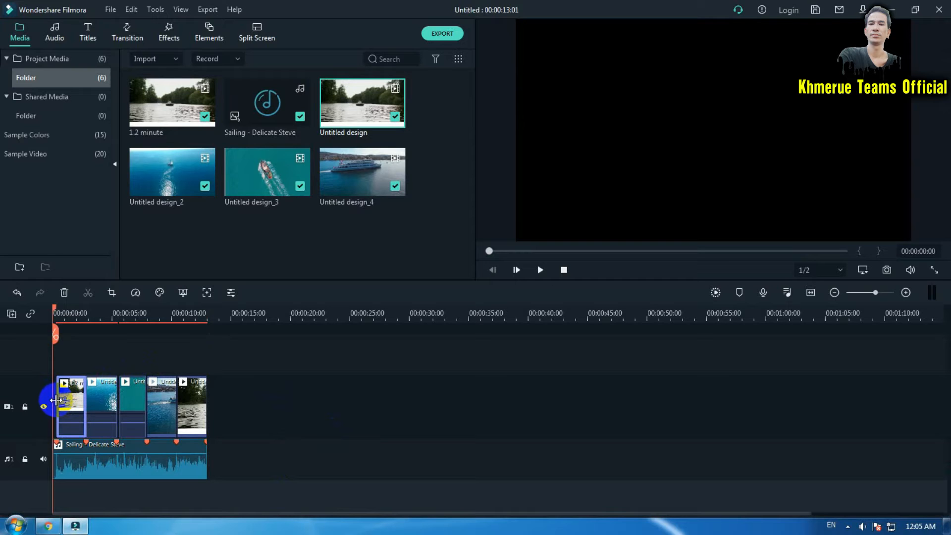
drag(178, 313, 730, 328)
drag(180, 403, 134, 402)
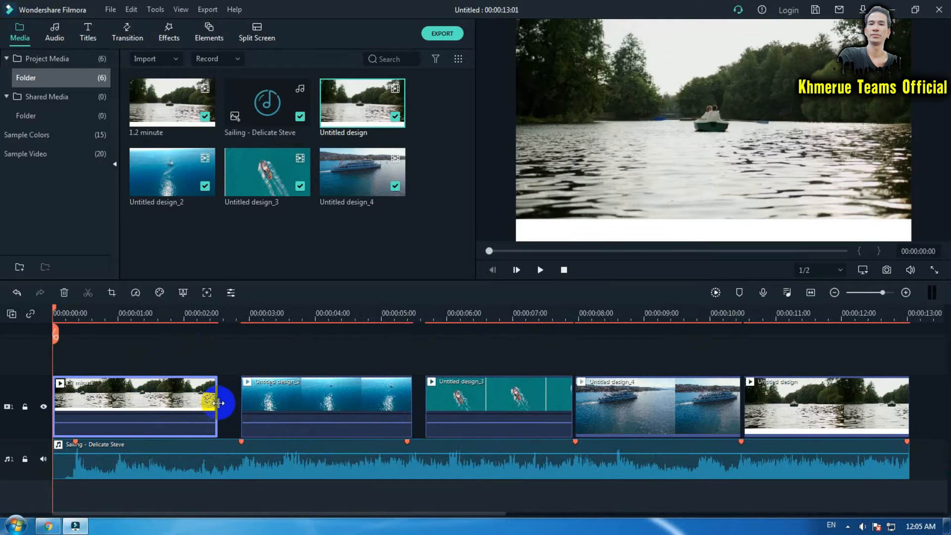
drag(217, 404, 240, 402)
drag(535, 333, 315, 318)
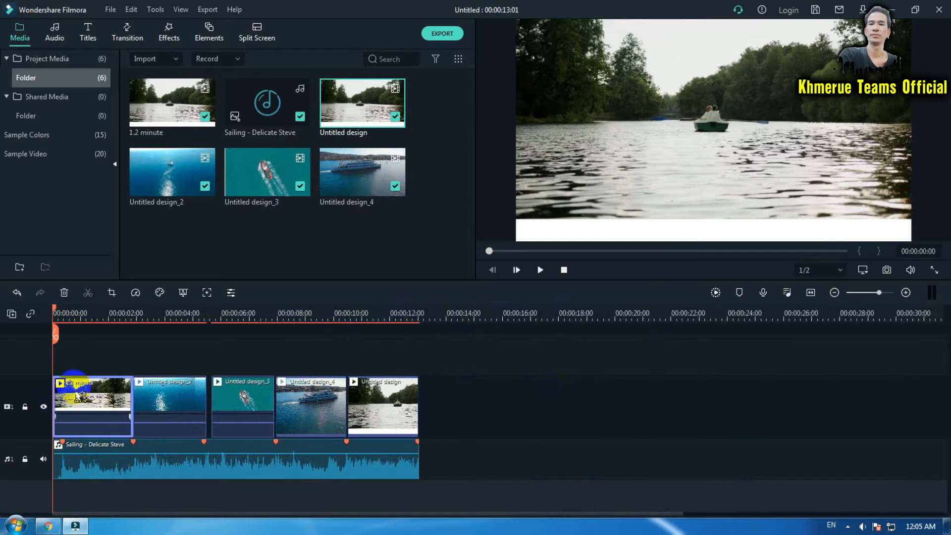
drag(84, 314, 314, 323)
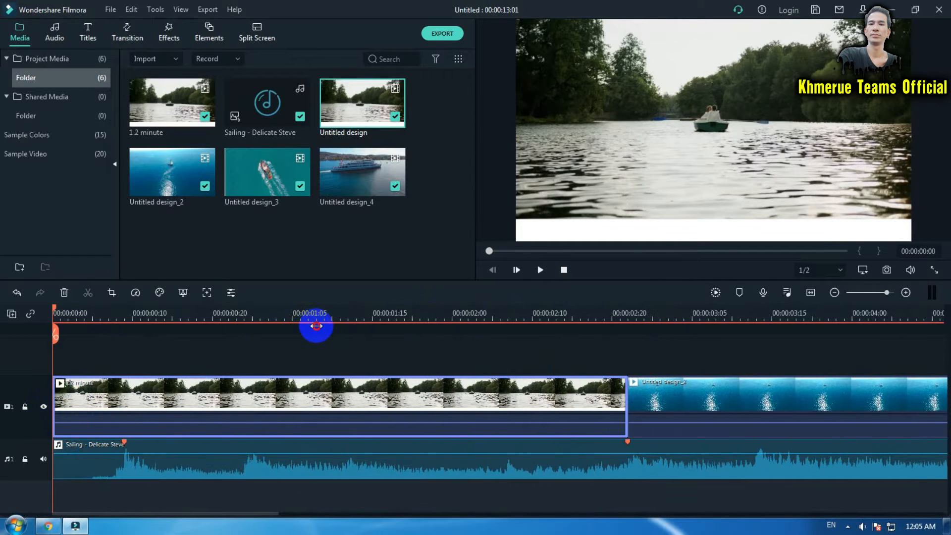
Trim the start of the 1.2 minute clip to the first beat marker at 00:00:00:09.
click(123, 438)
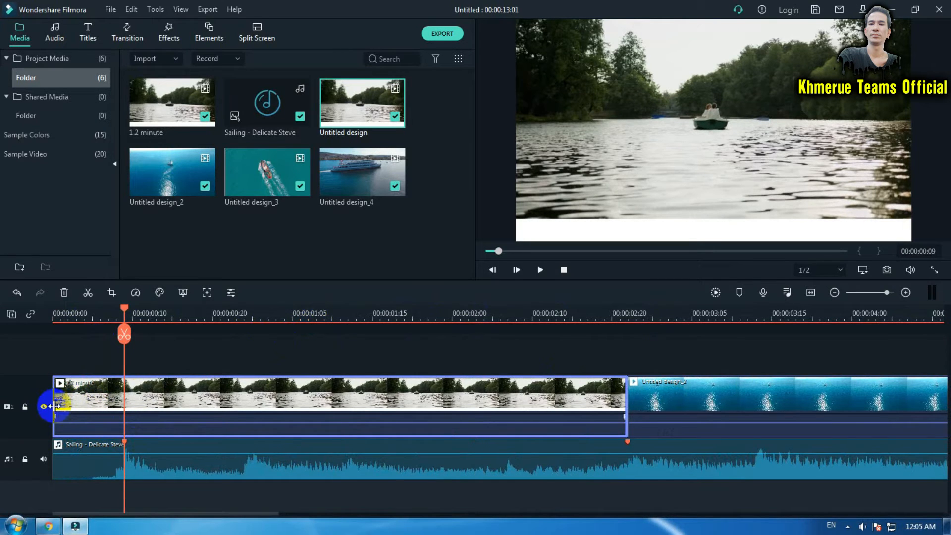
drag(54, 406, 238, 402)
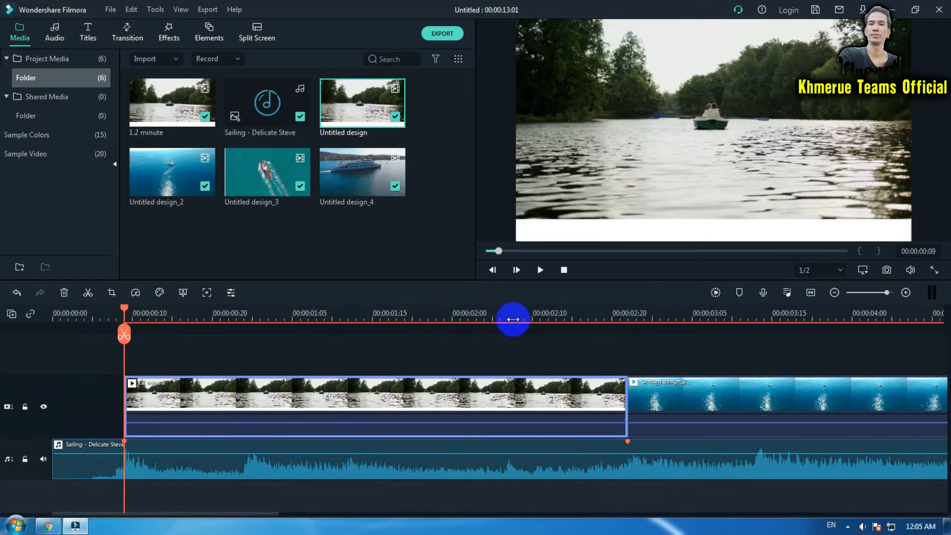
Trim the end of Untitled design_2 back to its beat marker and move Untitled design_3 directly against it.
drag(513, 319, 263, 346)
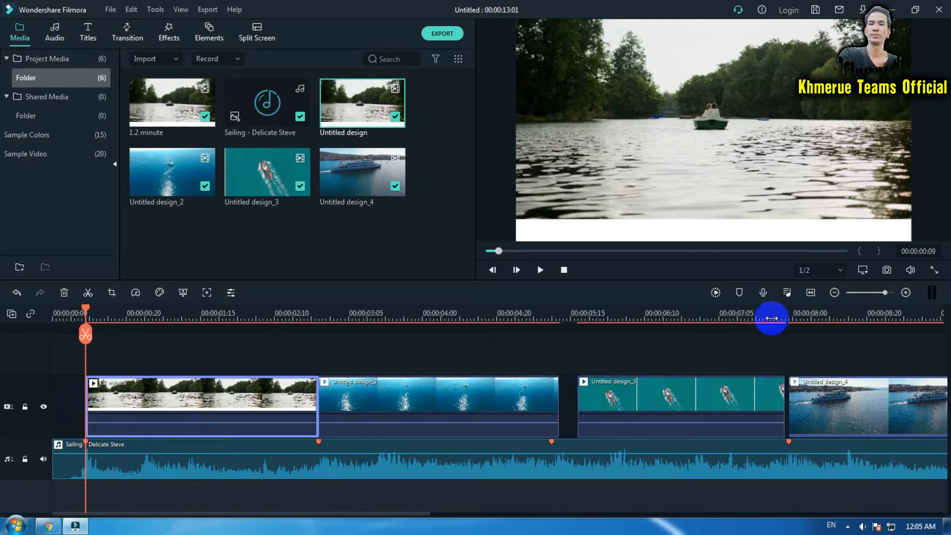
drag(743, 320, 478, 329)
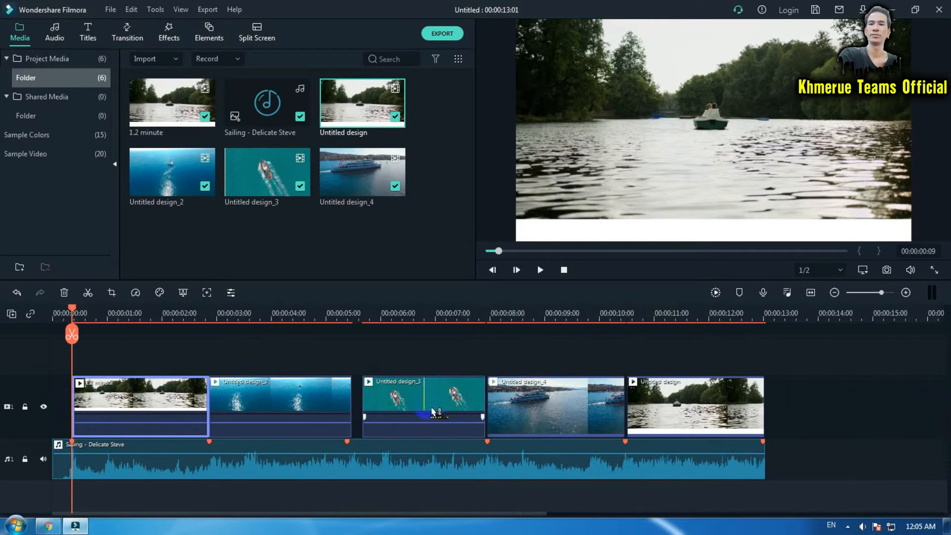
drag(429, 409, 456, 396)
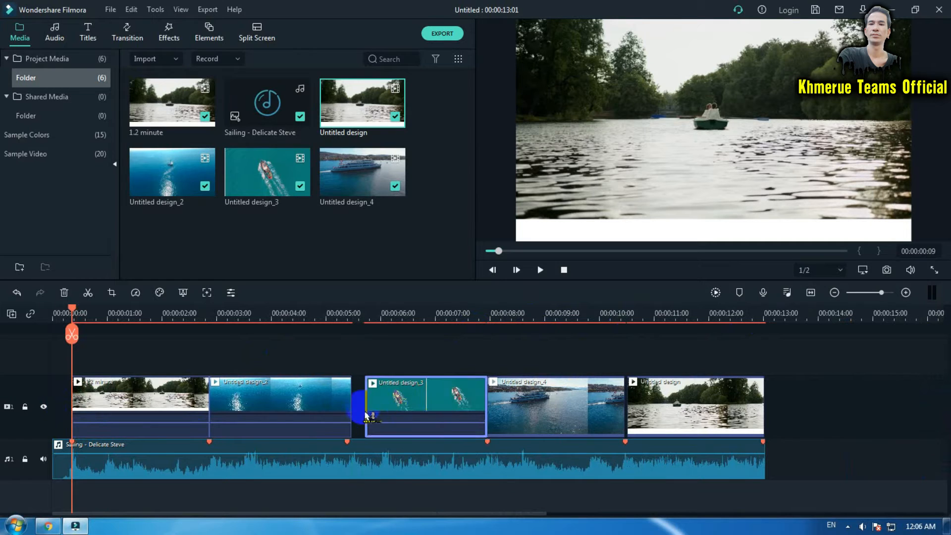
click(349, 401)
drag(353, 407, 348, 405)
click(437, 416)
drag(437, 416, 421, 409)
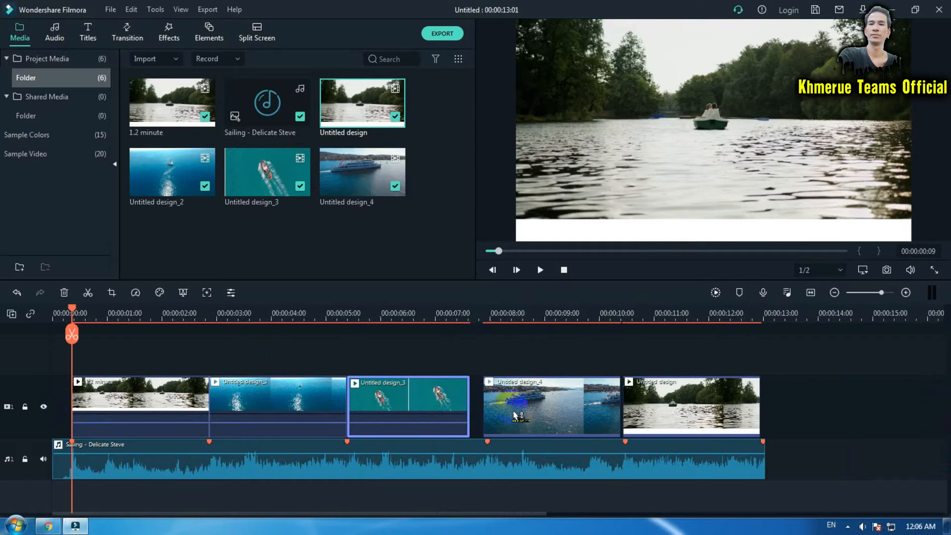
Extend Untitled design_3 to the next beat marker and place Untitled design_4 and Untitled design after it at their markers without gaps.
drag(515, 415, 595, 407)
click(414, 403)
drag(469, 397, 486, 397)
mouse_move(645, 397)
mouse_down()
mouse_move(623, 407)
mouse_move(544, 406)
mouse_up()
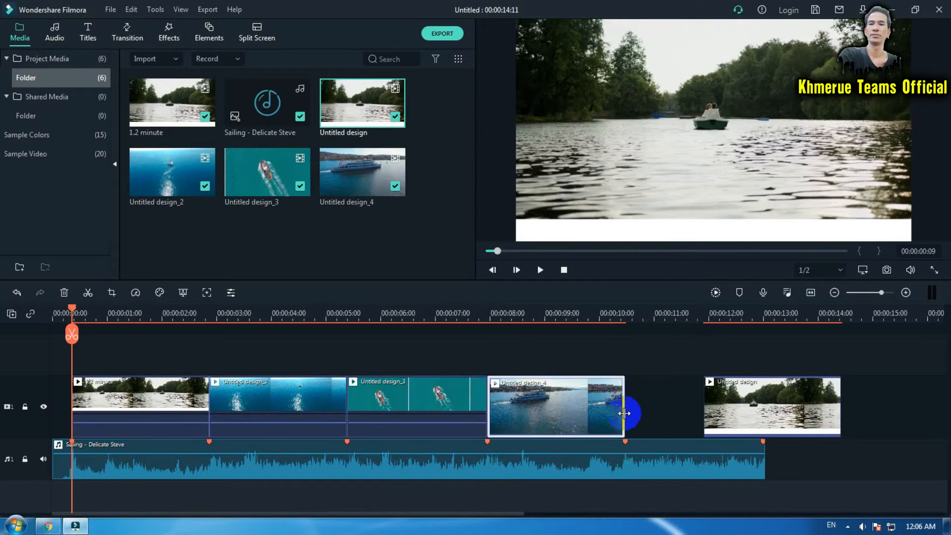
drag(788, 414, 700, 409)
click(821, 429)
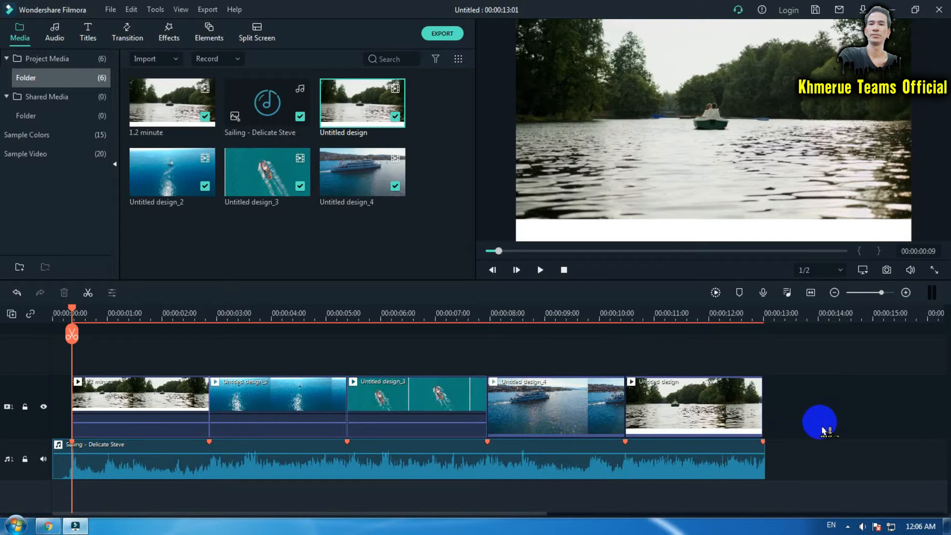
Play the whole timeline from the start to check that the cuts match the beats.
key(Home)
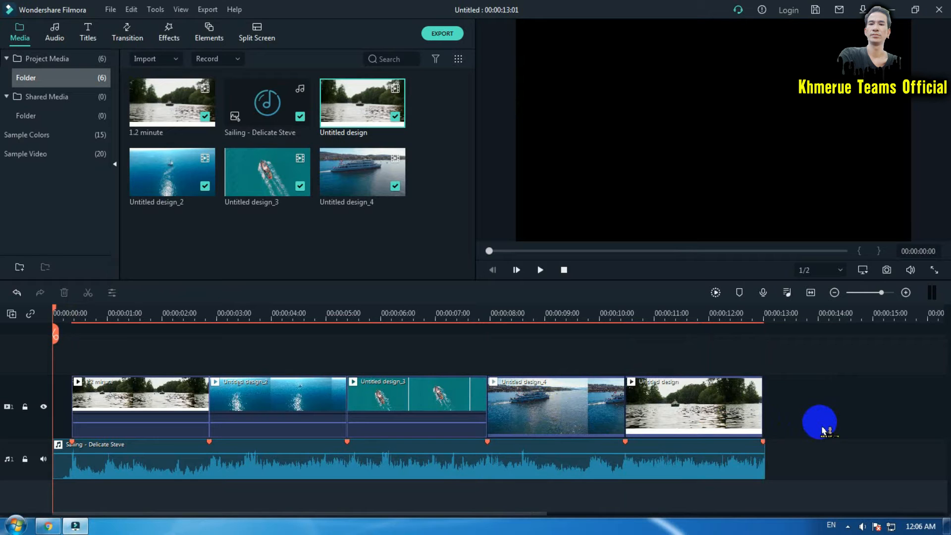
key(space)
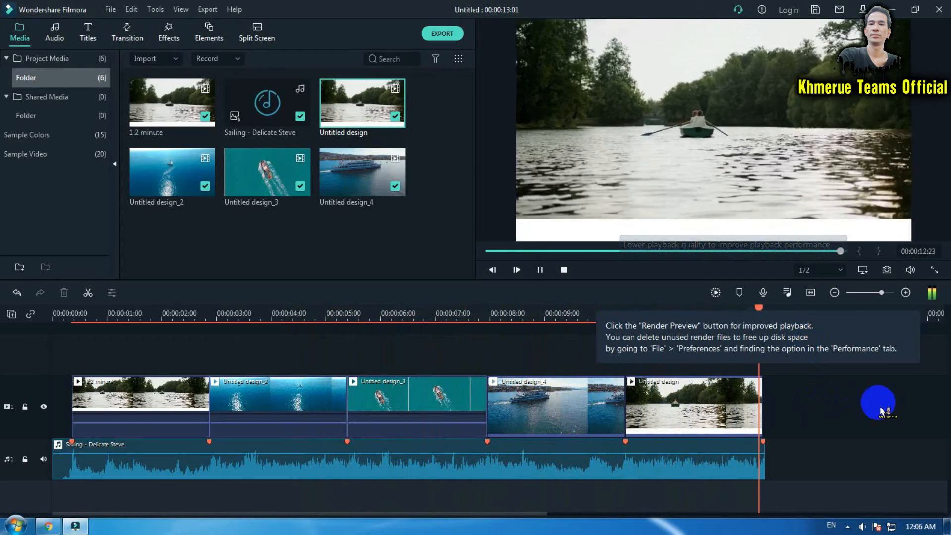
key(space)
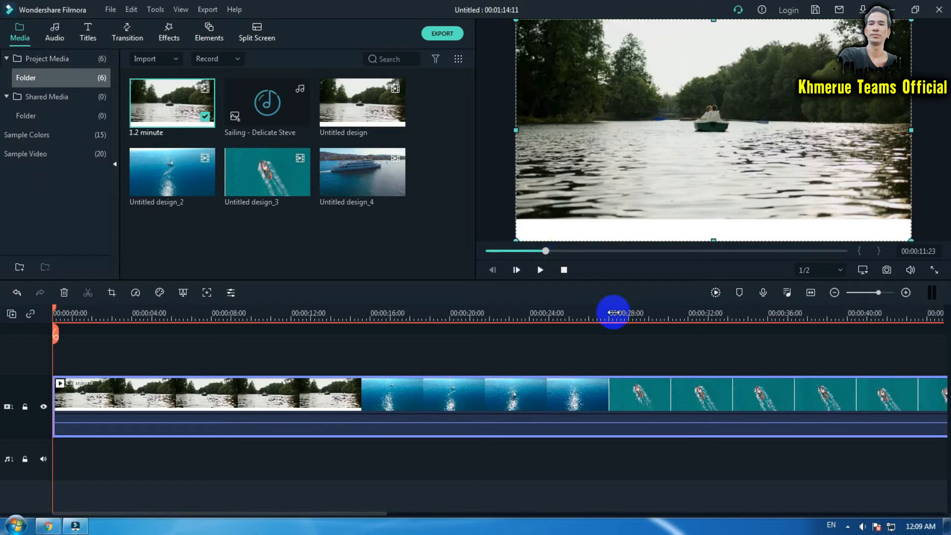
Split the 1.2 minute clip at 00:00:10:11.
drag(651, 319, 55, 328)
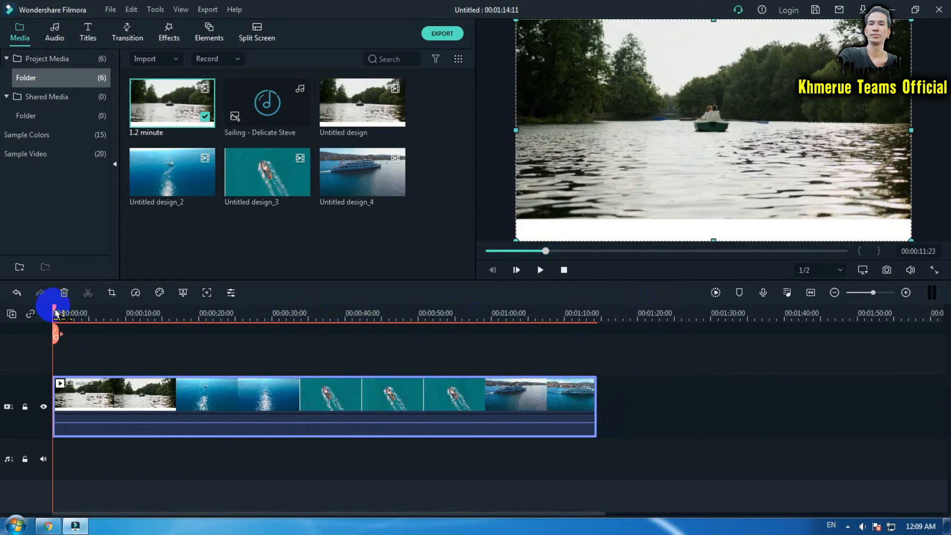
drag(56, 312, 128, 309)
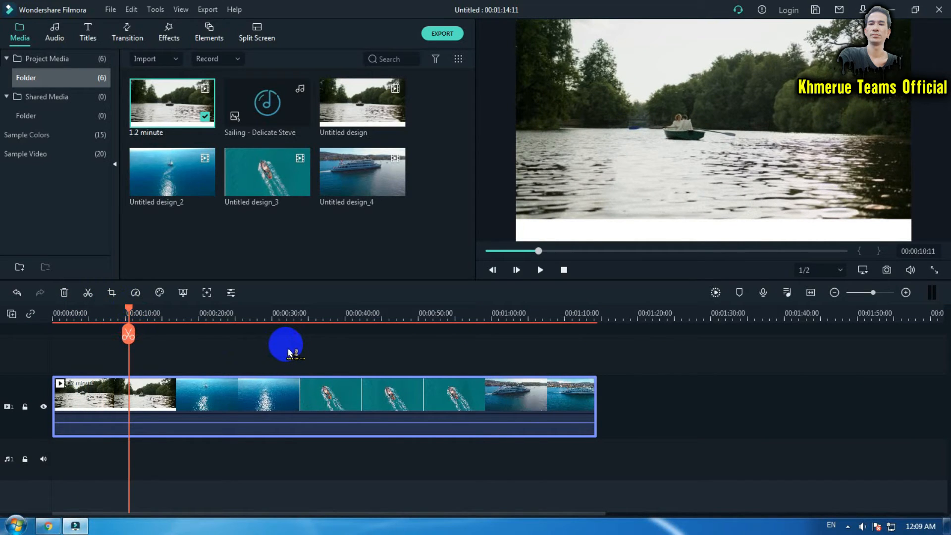
click(129, 335)
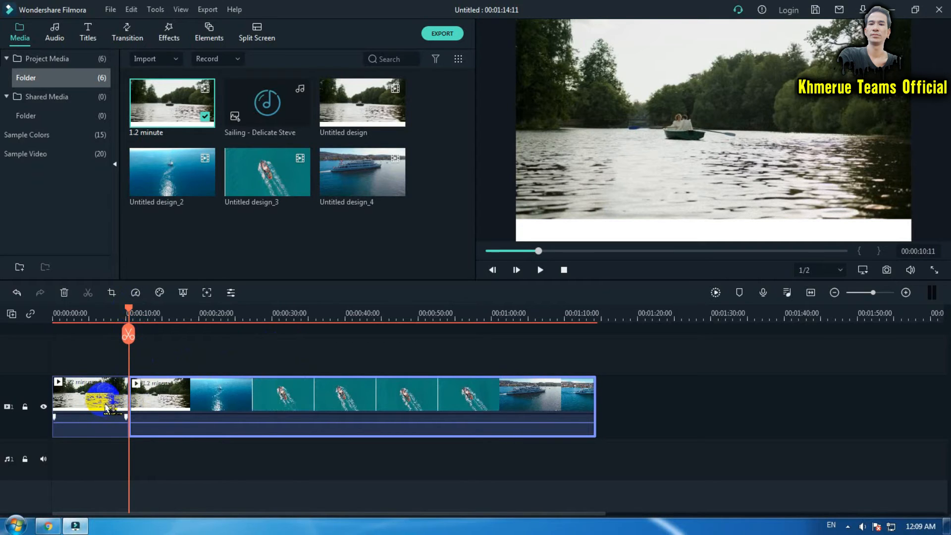
click(209, 405)
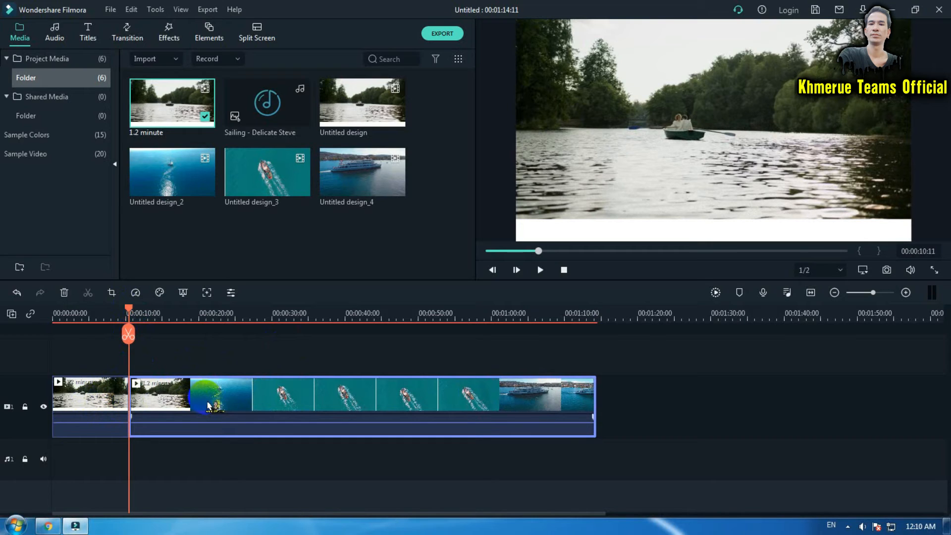
Open the Pan & Zoom settings for the first part of the split clip and set the ratio to Custom.
drag(142, 319, 258, 315)
right_click(93, 402)
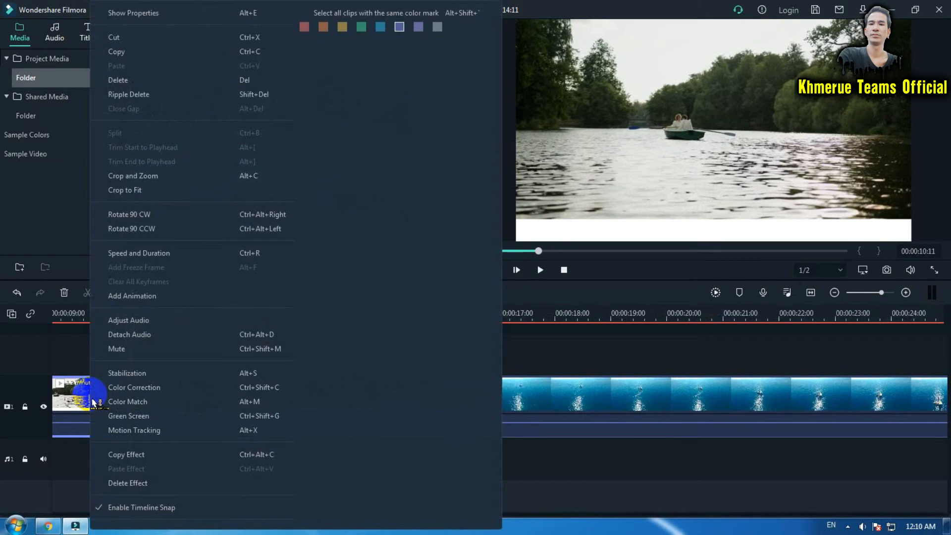
click(199, 180)
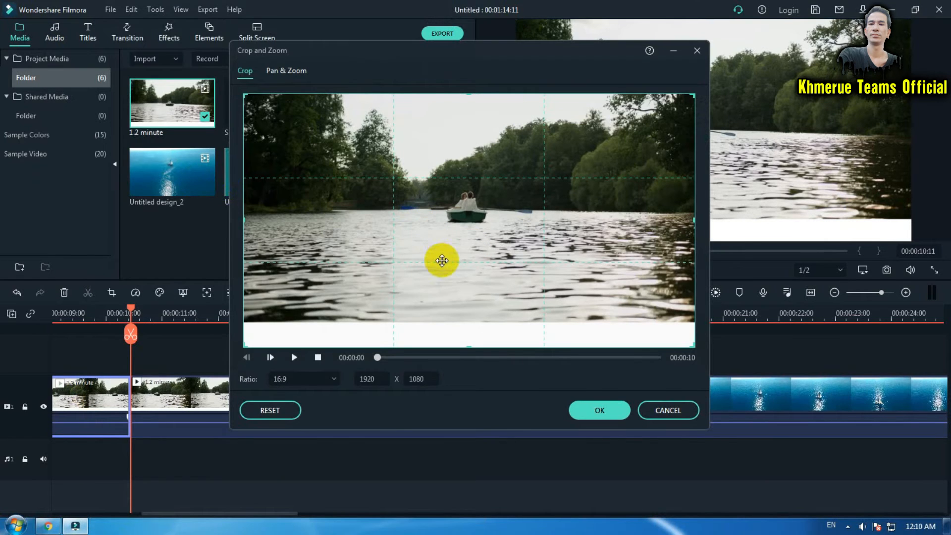
click(295, 73)
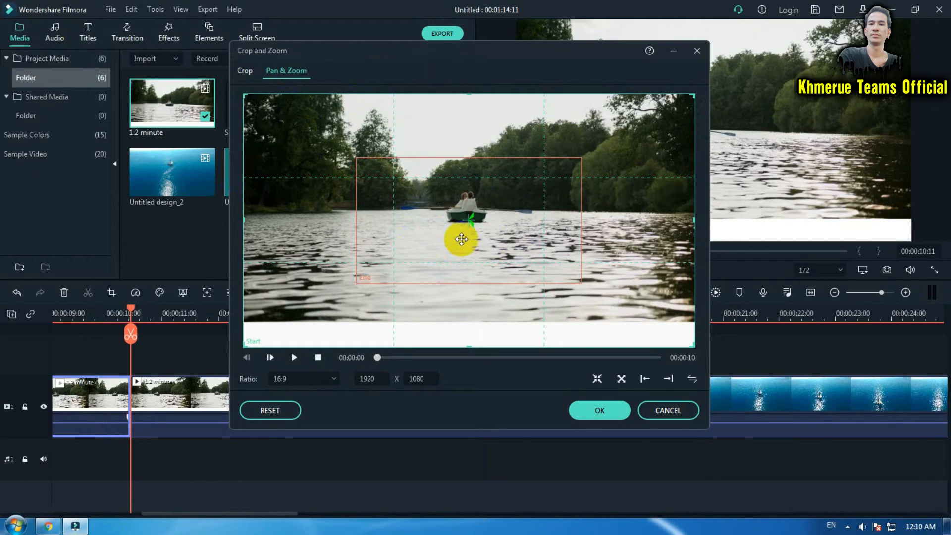
click(324, 381)
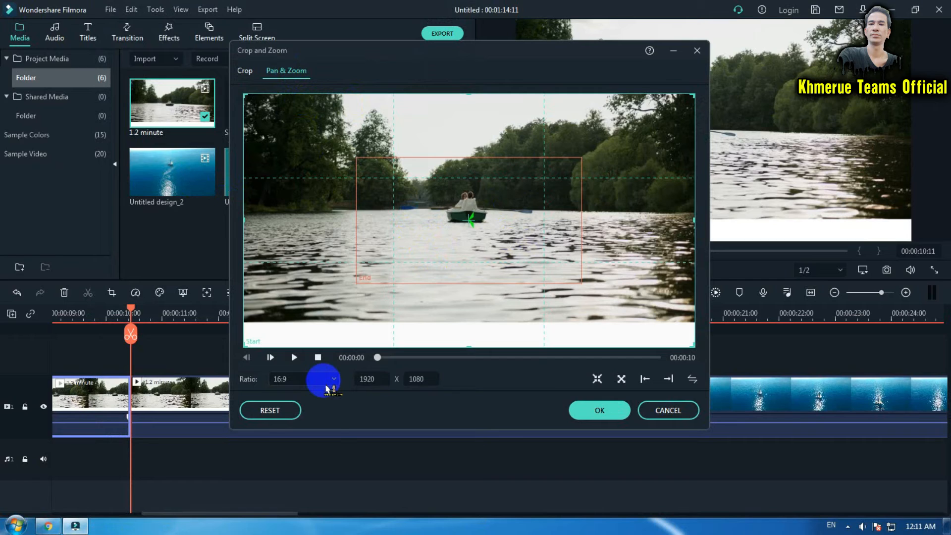
click(306, 495)
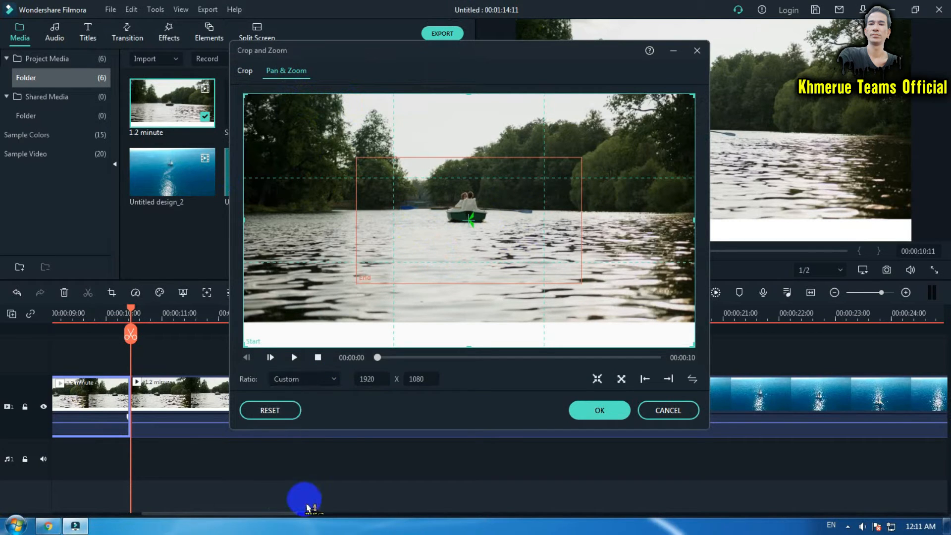
Resize the End frame to a full-width strip of about 1920 x 73 across the boat and preview the motion.
click(380, 213)
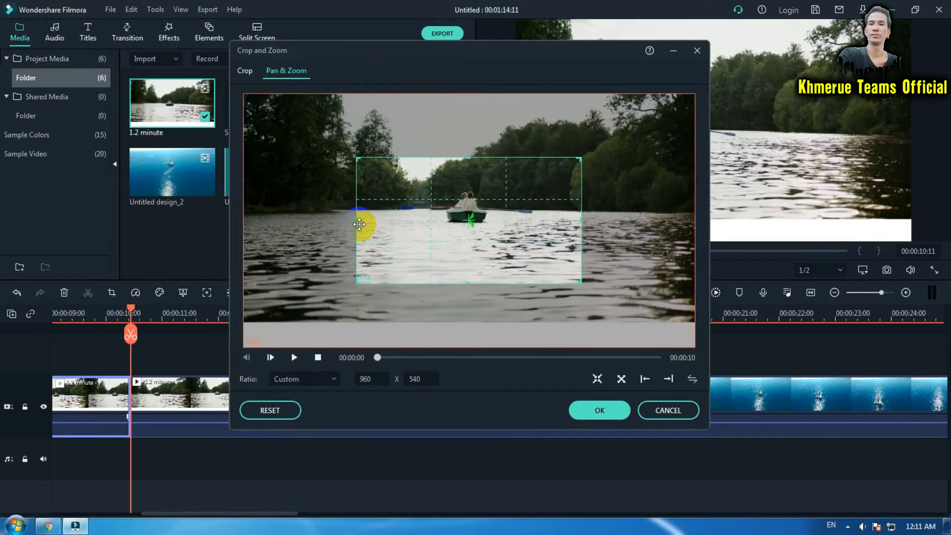
drag(357, 223, 243, 228)
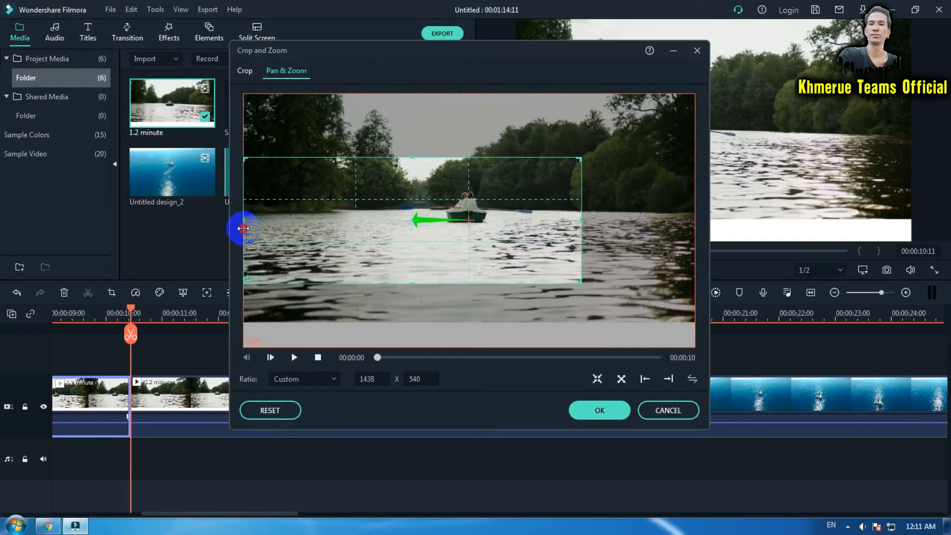
drag(581, 218, 695, 219)
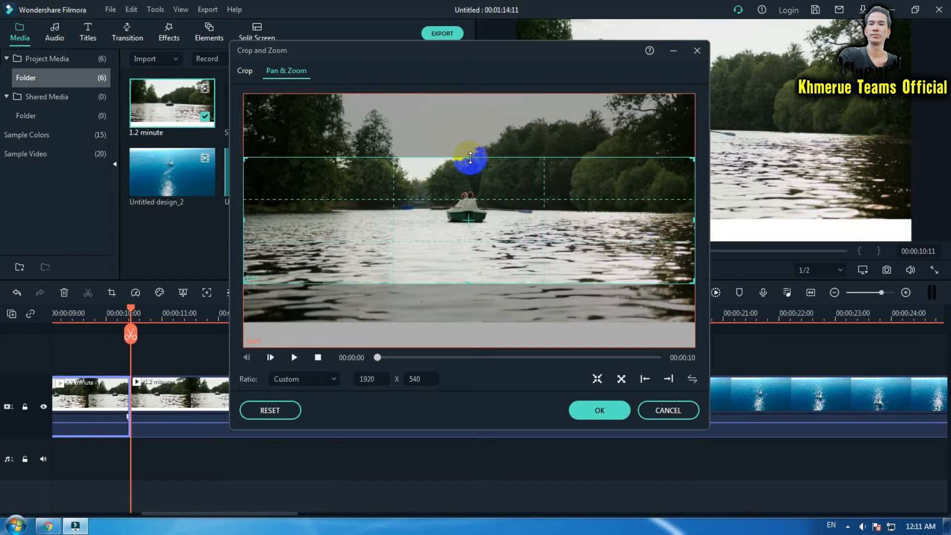
drag(470, 158, 488, 218)
click(294, 357)
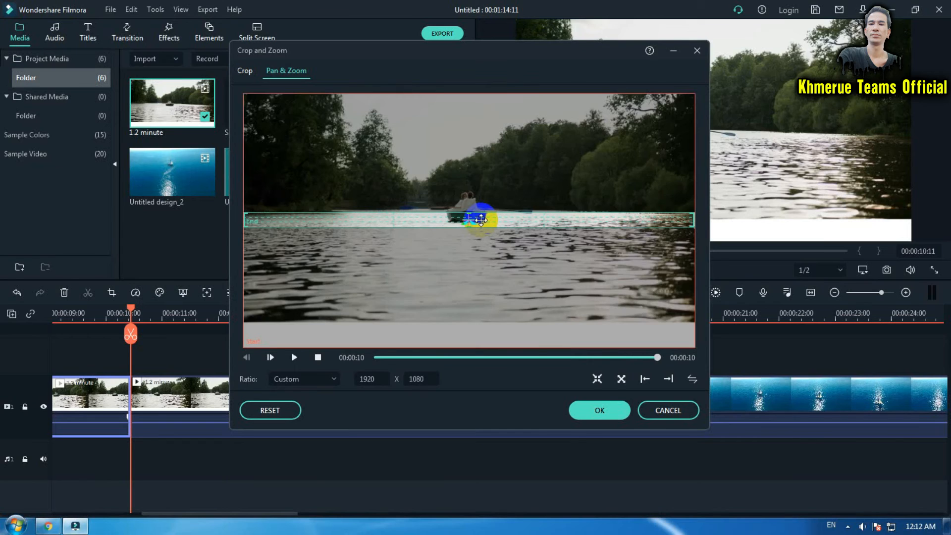
Swap the start and end points of the pan and zoom, preview the motion, and apply it to the clip.
click(693, 386)
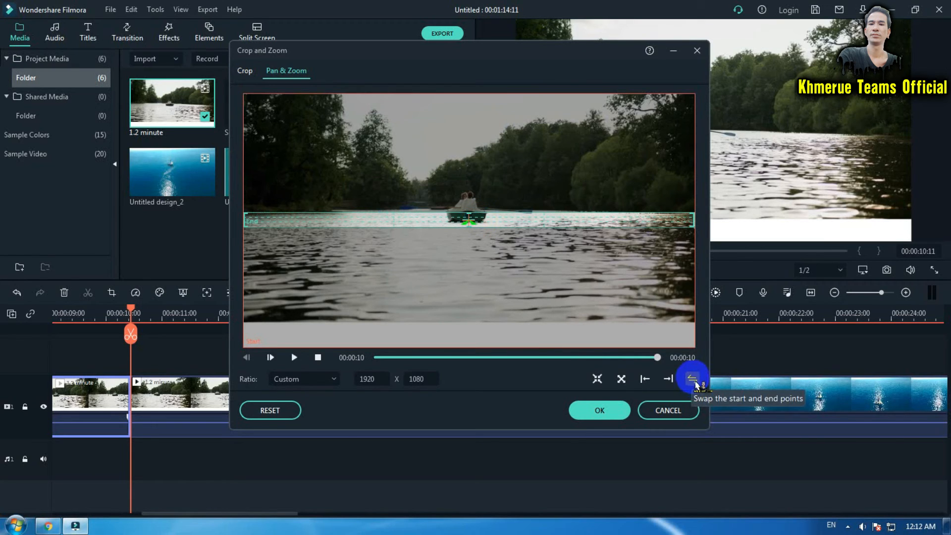
click(693, 381)
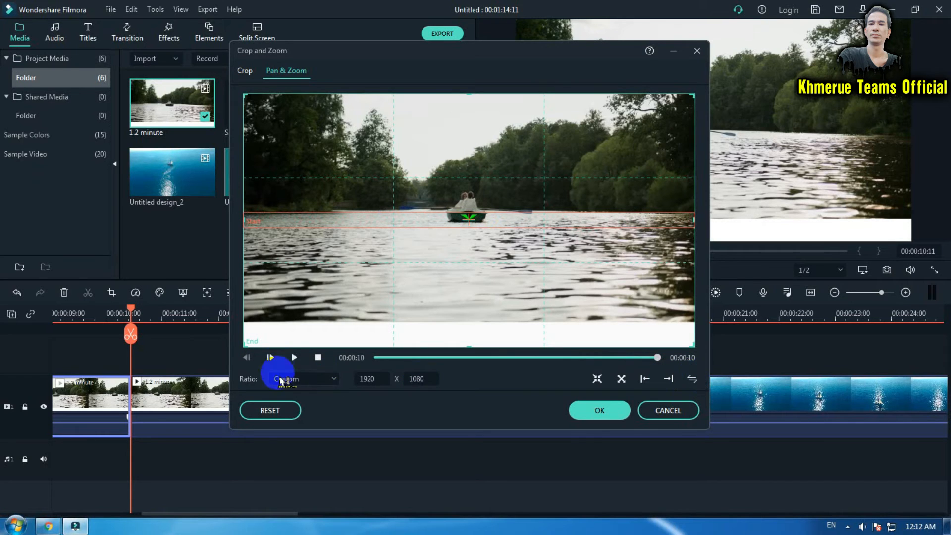
click(294, 363)
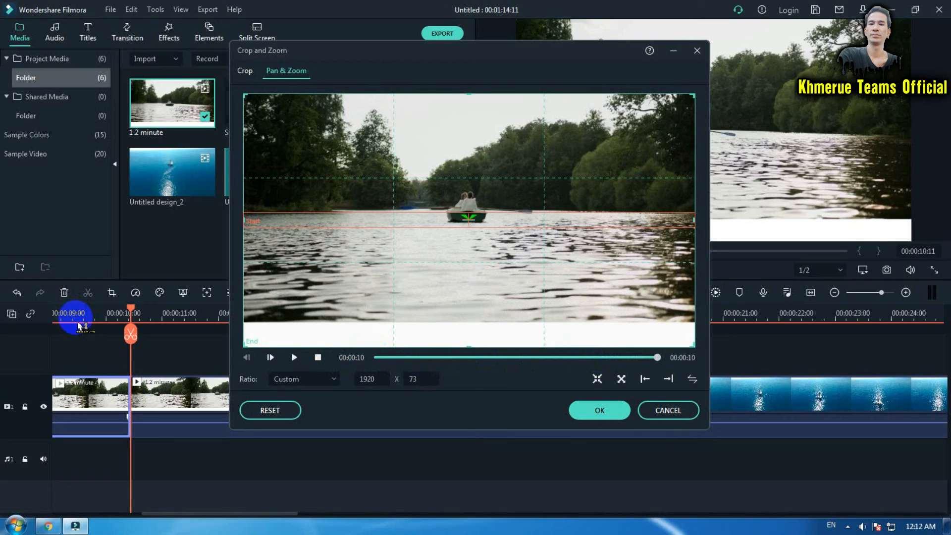
click(590, 415)
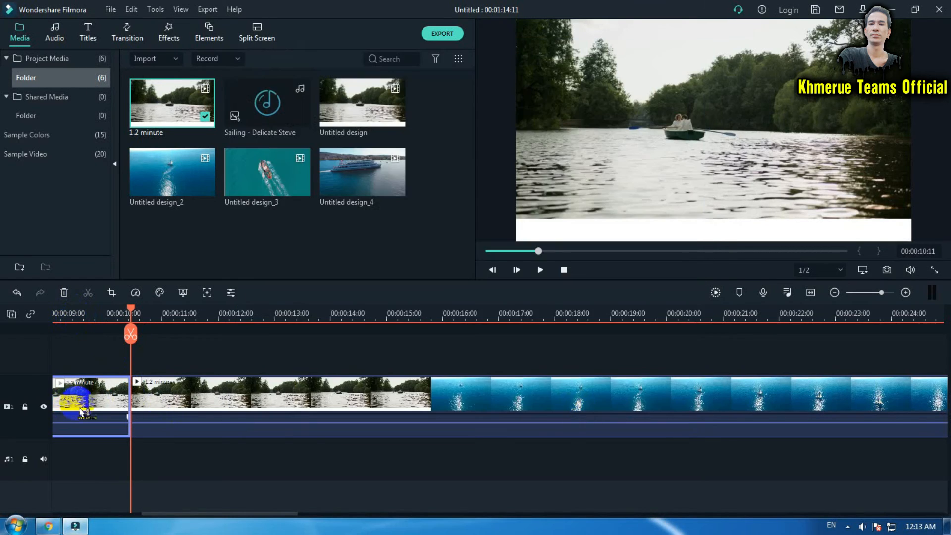
Shorten the first clip from its end to about 5 seconds and play the opening effect from the start.
click(130, 398)
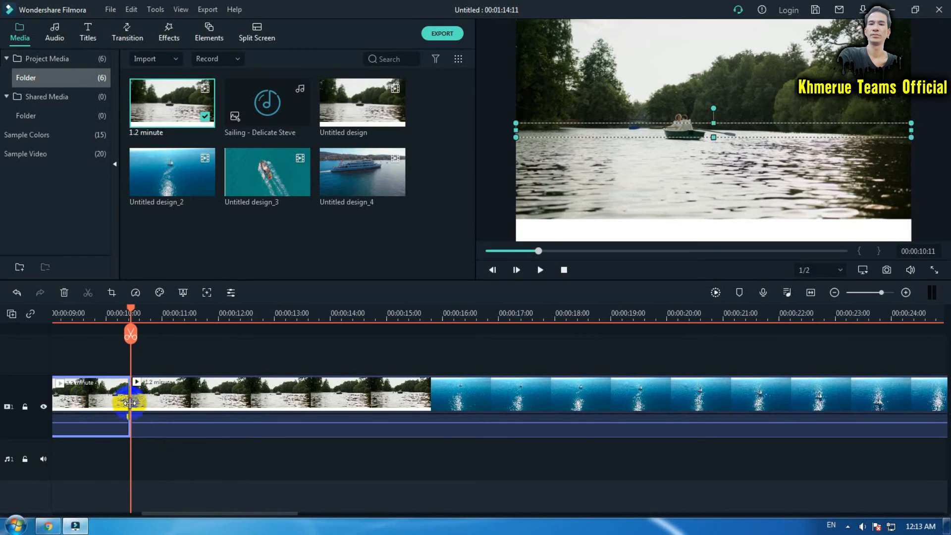
drag(129, 409, 105, 403)
drag(88, 402, 84, 402)
key(Home)
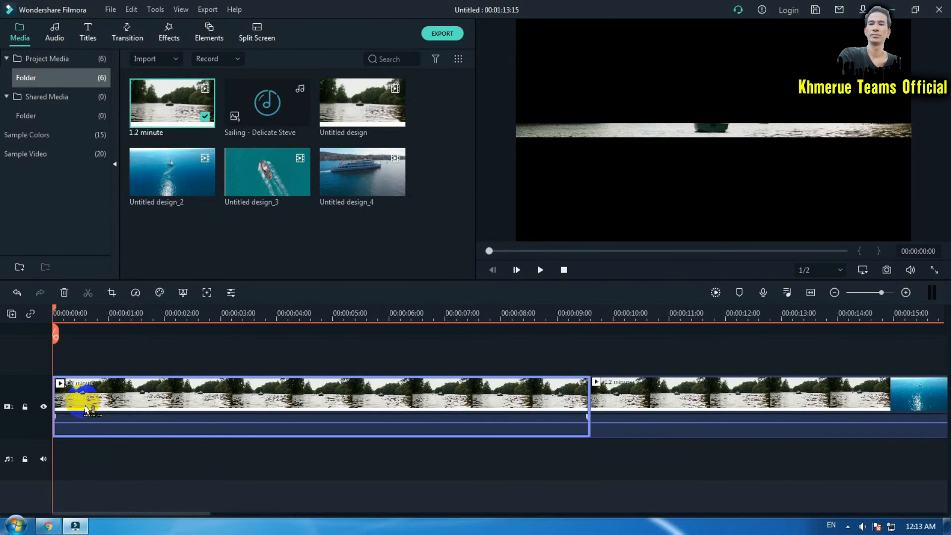
scroll(346, 314, down, 3)
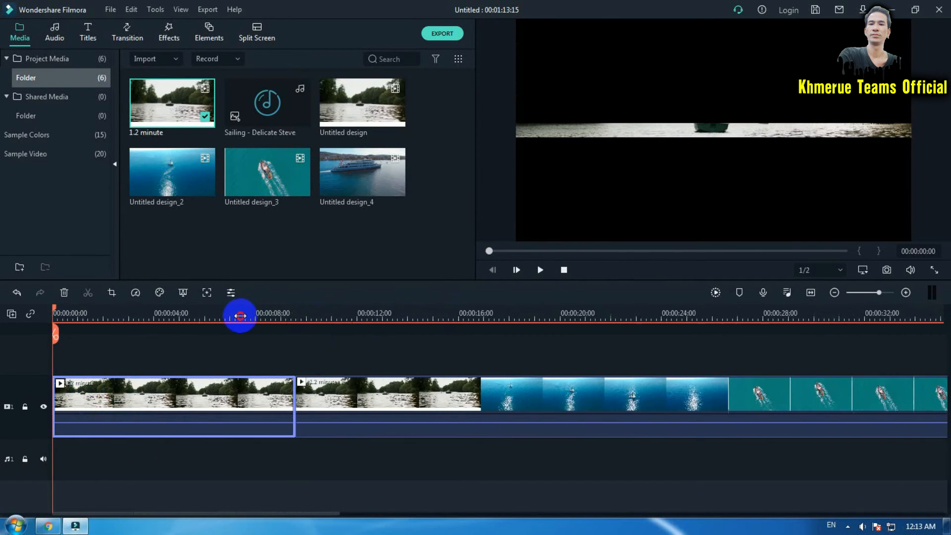
scroll(173, 317, down, 1)
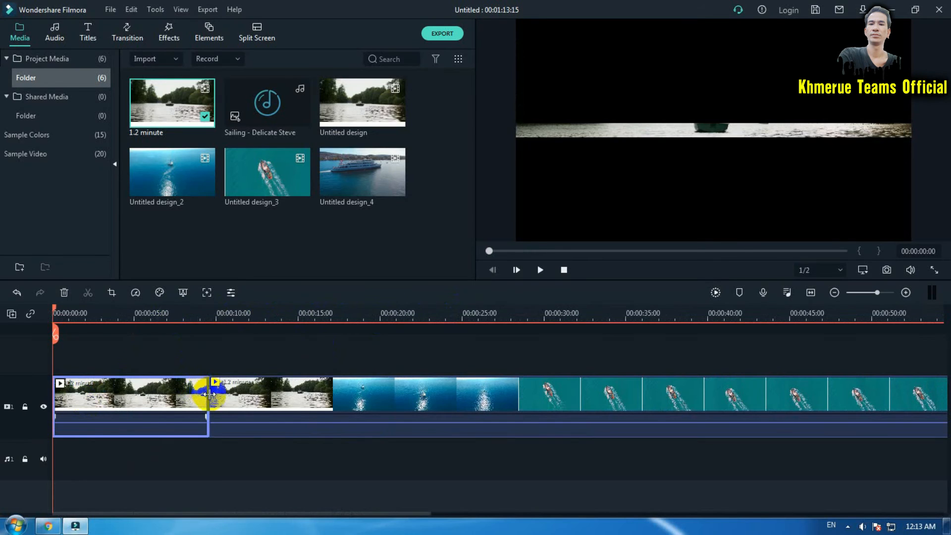
drag(207, 398, 134, 395)
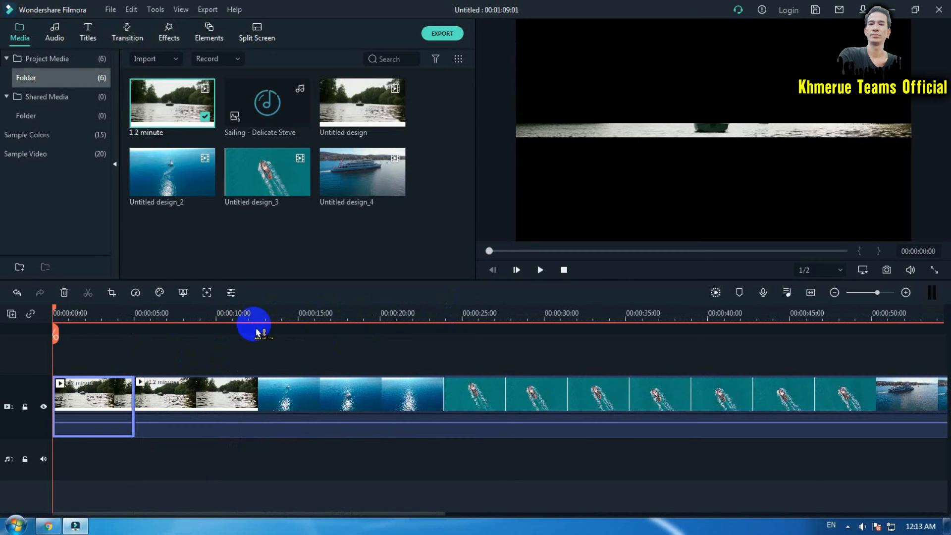
key(space)
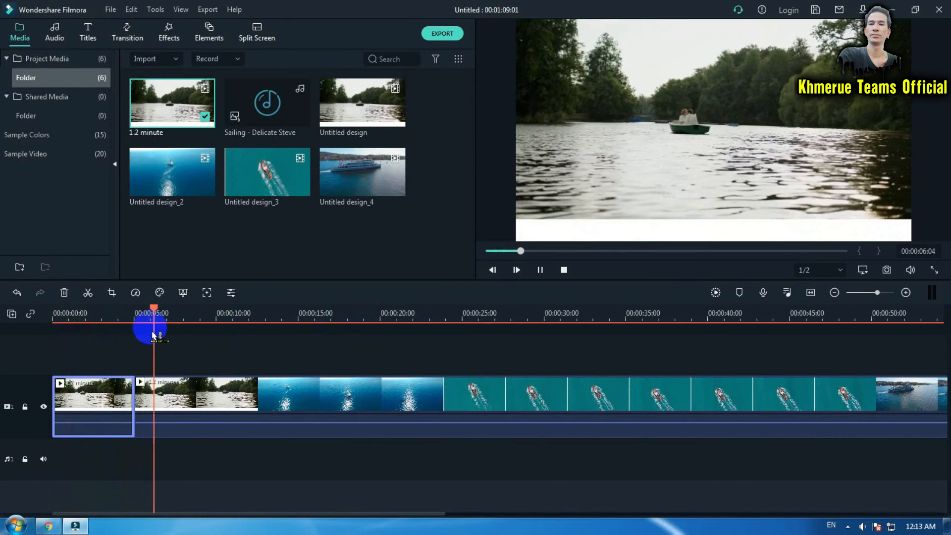
key(space)
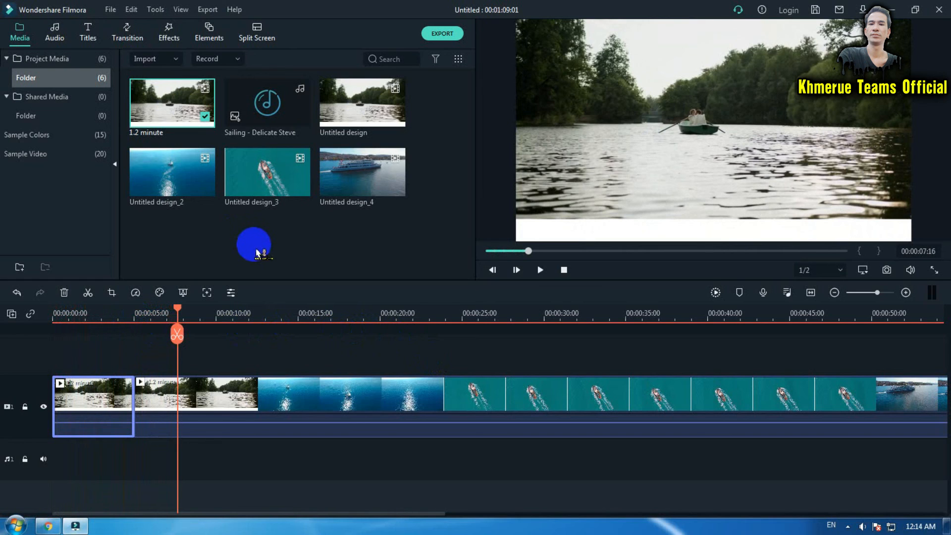
Search all included effects for "cin" and place Cinema 21:9 on a track above the first clip, at the timeline's start.
click(170, 35)
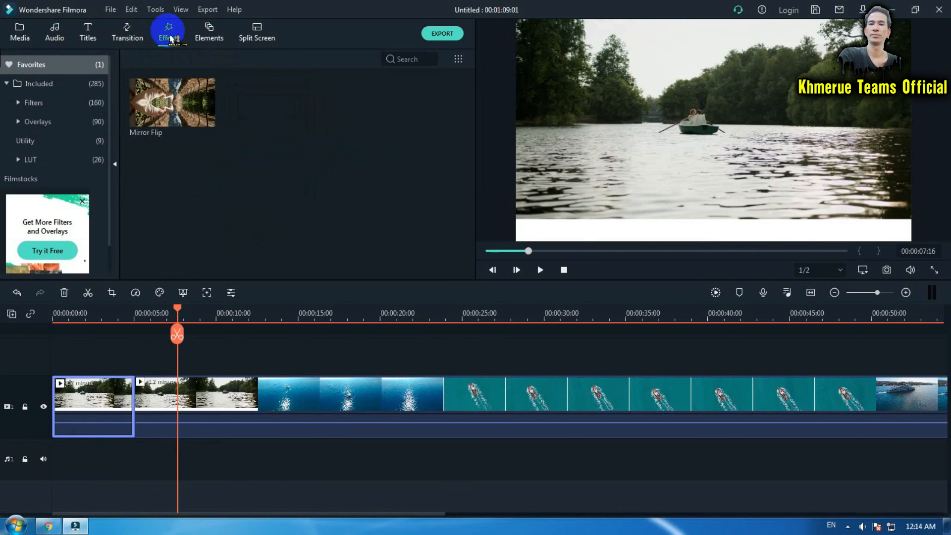
click(404, 58)
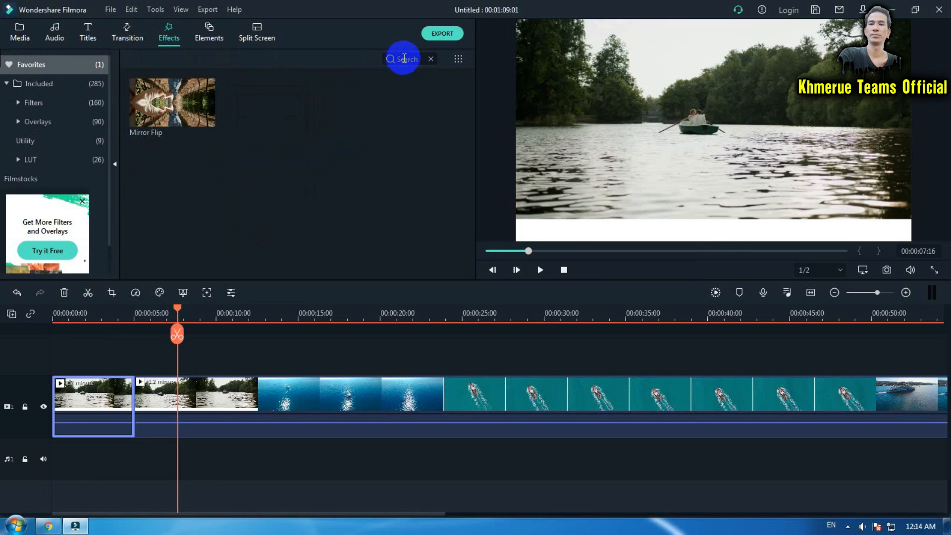
click(74, 83)
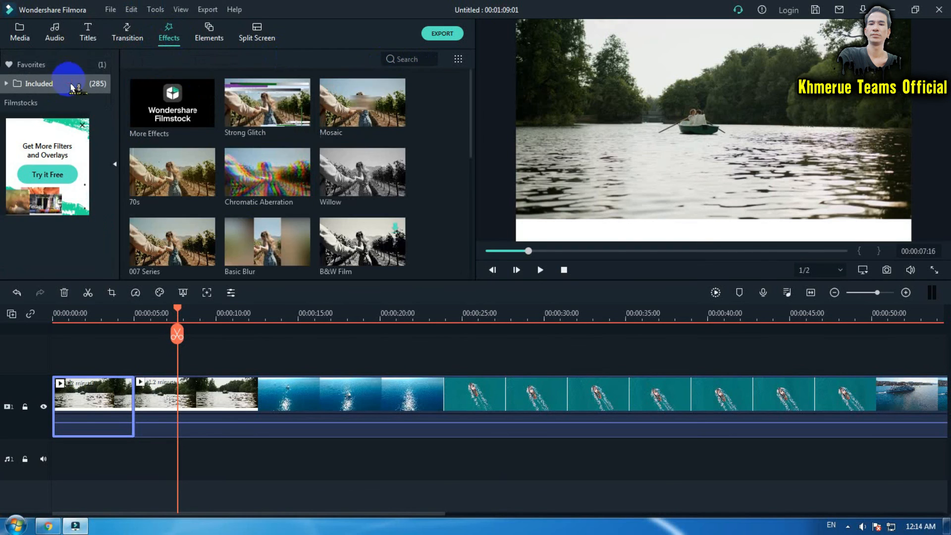
click(402, 59)
text(cin)
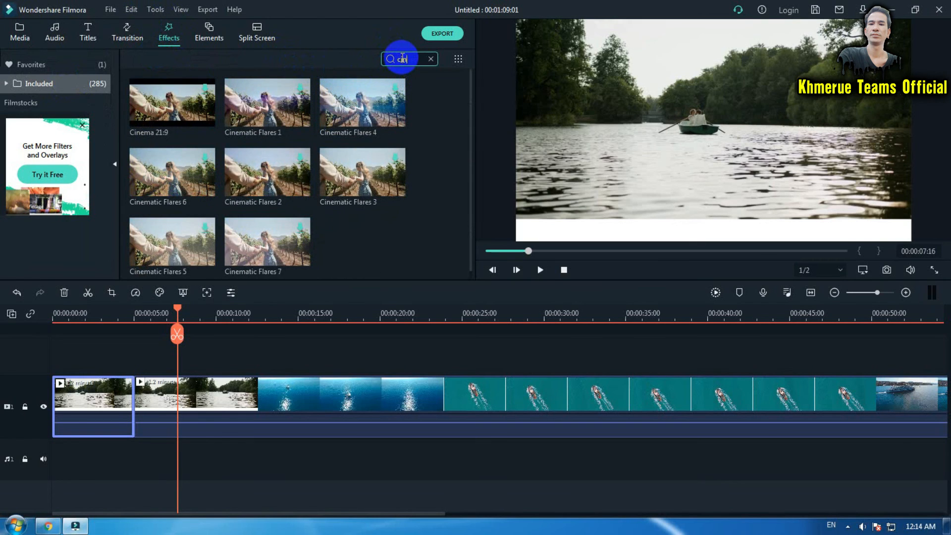
drag(177, 110, 72, 352)
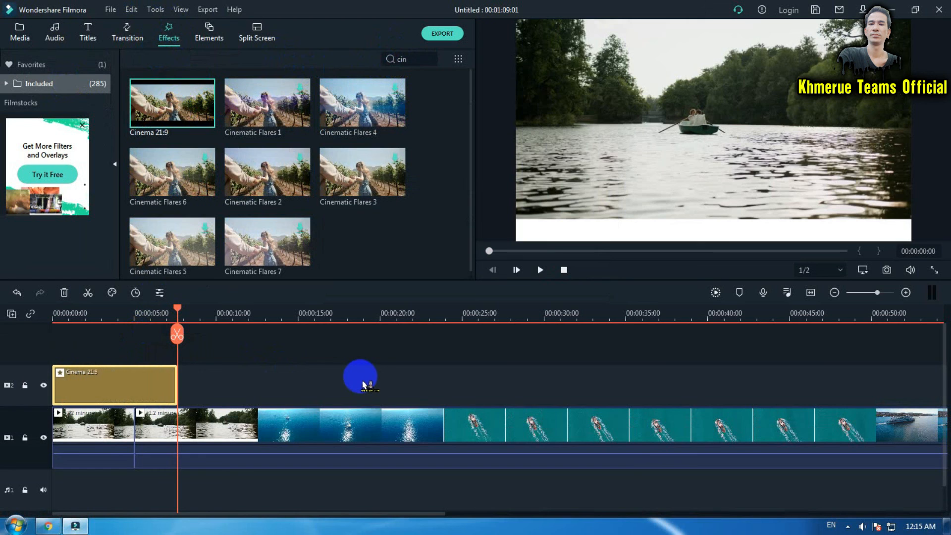
Play the video from the start through the end of the Cinema 21:9 effect to check the opening, and stop playback.
key(Home)
key(space)
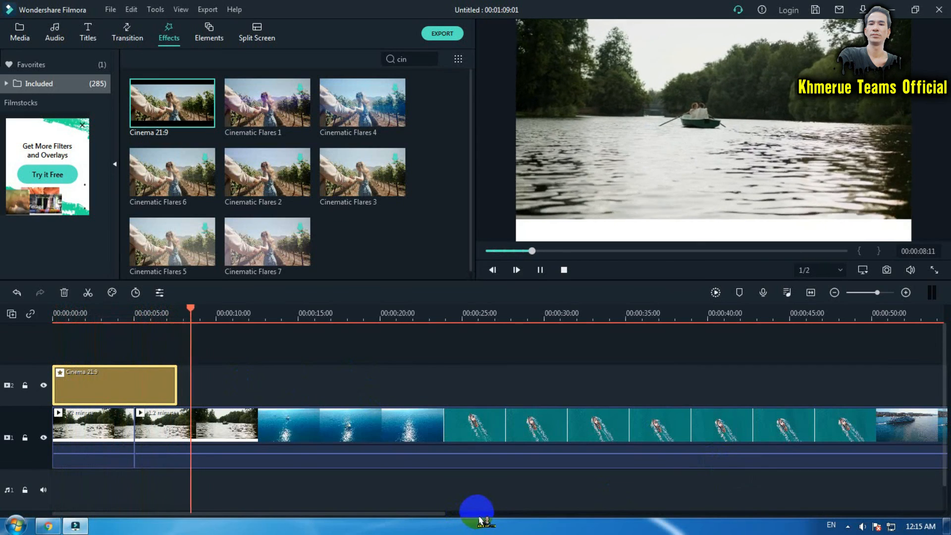
key(space)
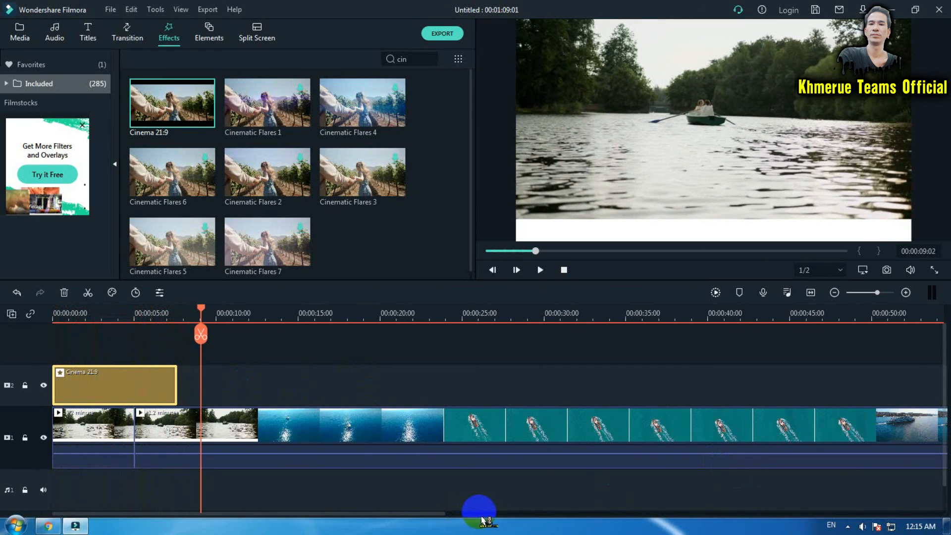